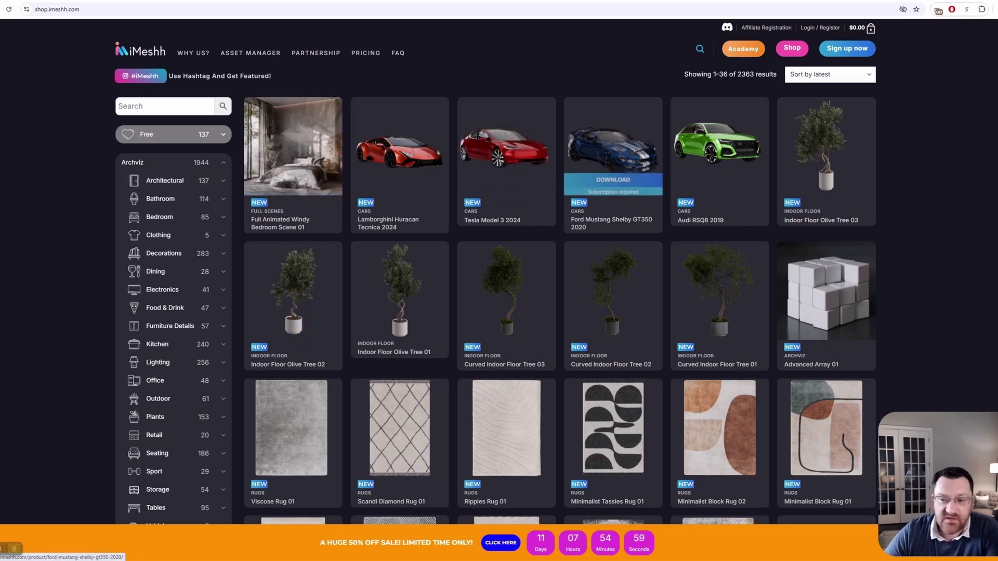
- Browse the latest 3D models in the iMeshh shop through to the end of the first results page
scroll(613, 129, "down", 2)
scroll(613, 102, "down", 8)
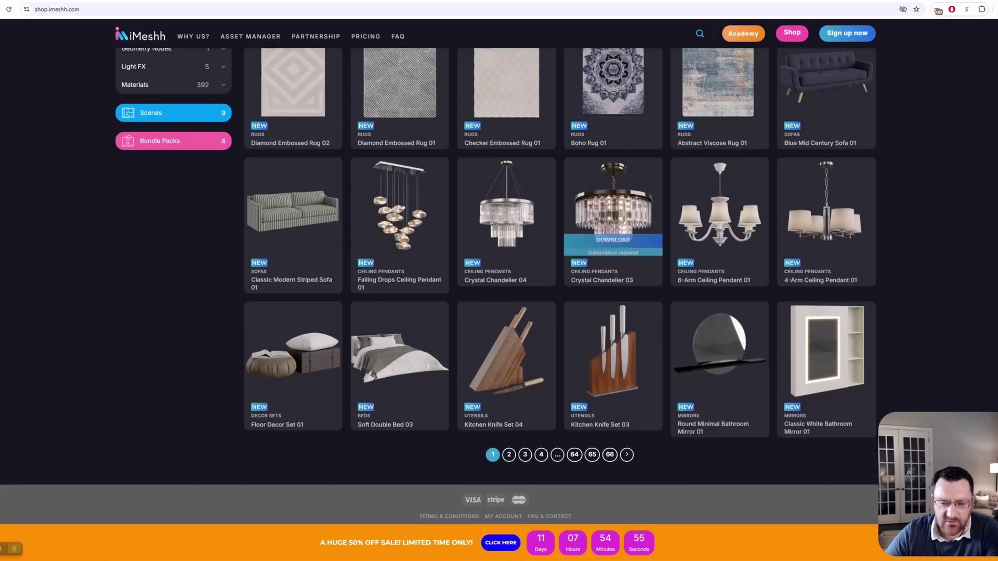
left_click(506, 242)
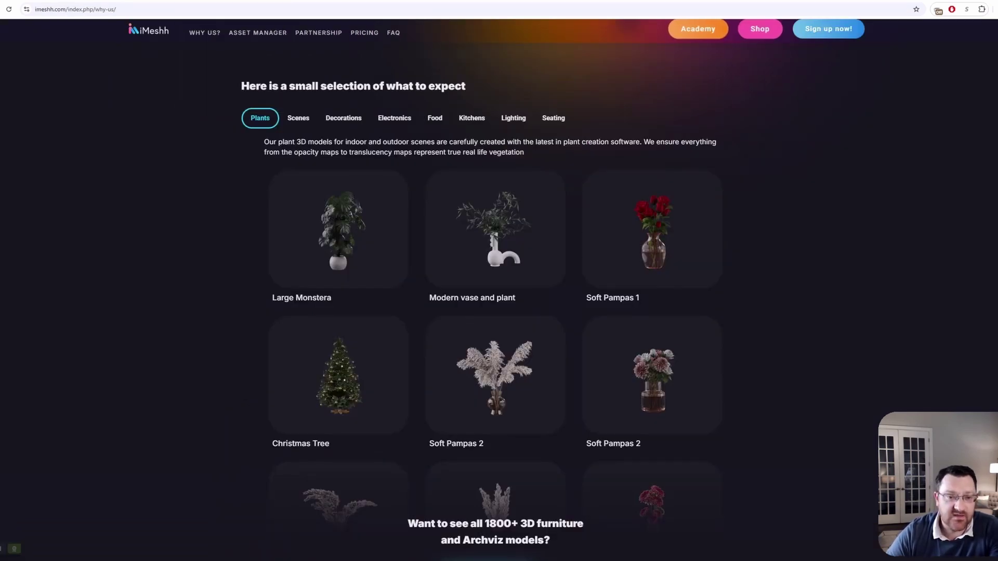
- Preview the Electronics, Plants and Decorations model samples on the iMeshh Why Us page
left_click(394, 118)
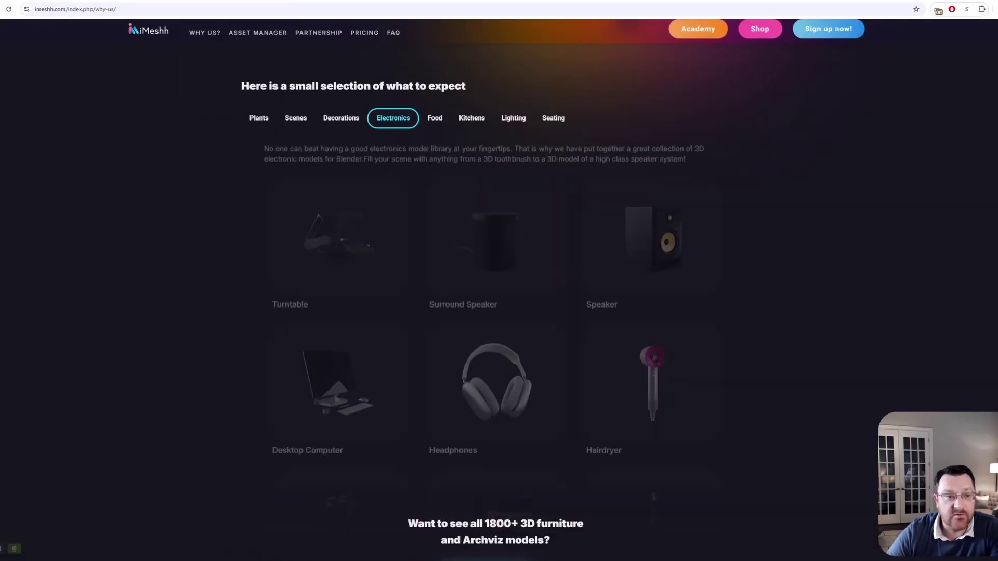
left_click(259, 118)
left_click(340, 118)
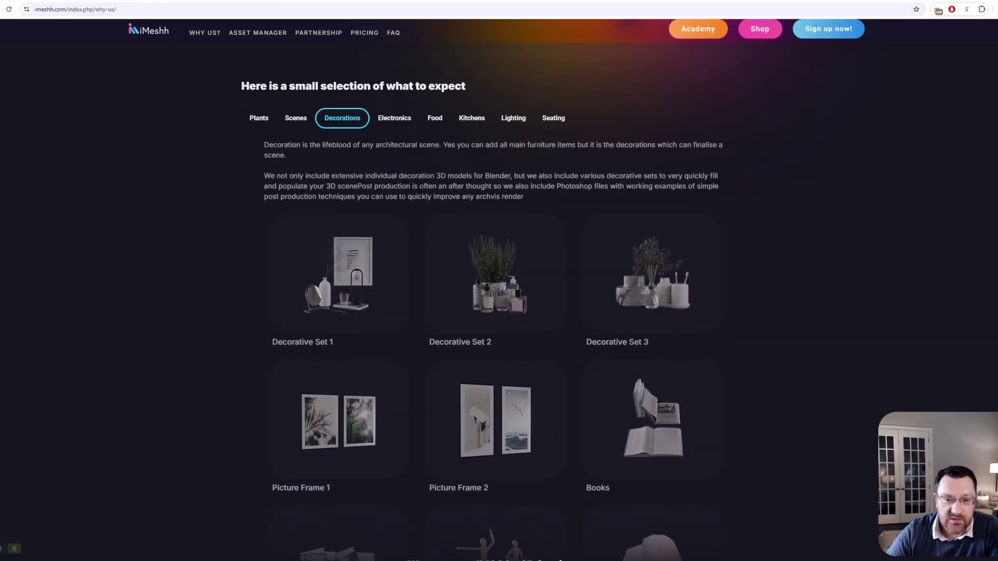
left_click(393, 118)
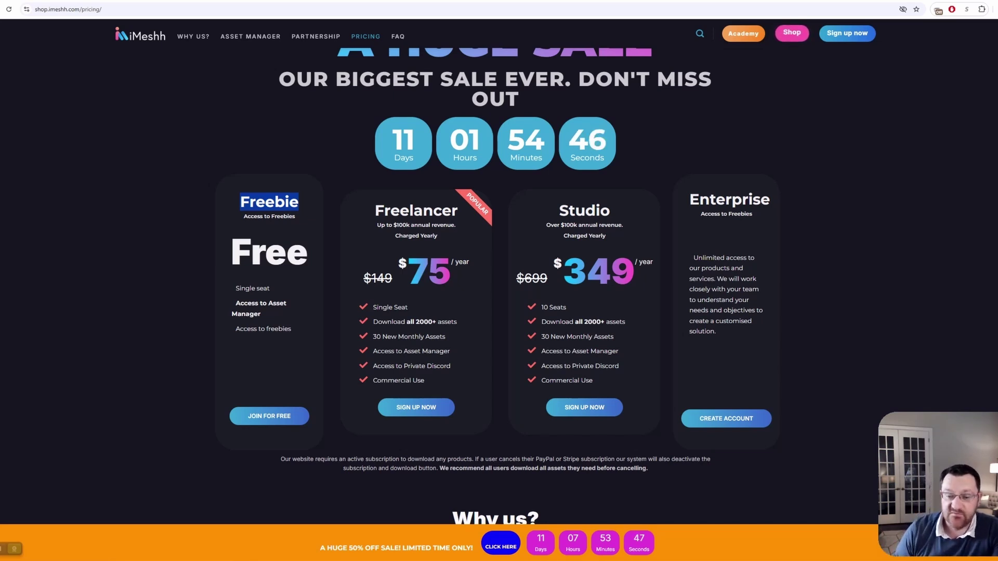
- Open the shop's Architectural category and browse its window and door models
scroll(250, 53, "up", 8)
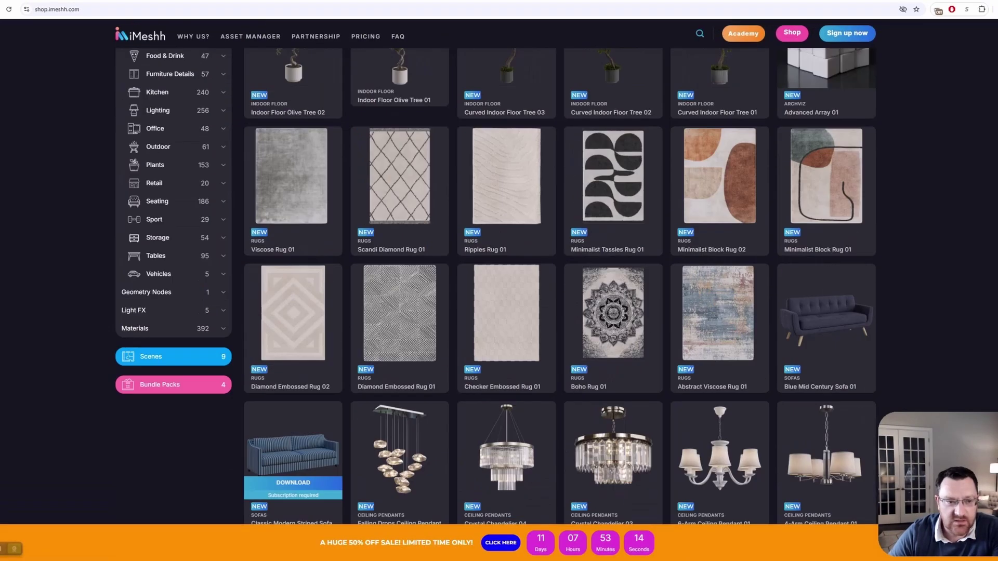
scroll(293, 442, "up", 5)
scroll(173, 156, "down", 2)
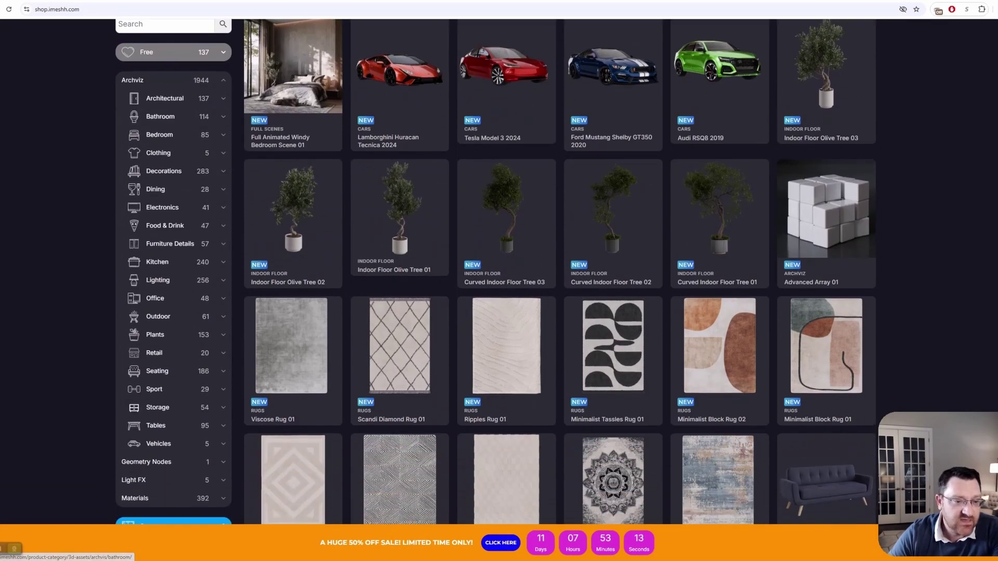
left_click(165, 98)
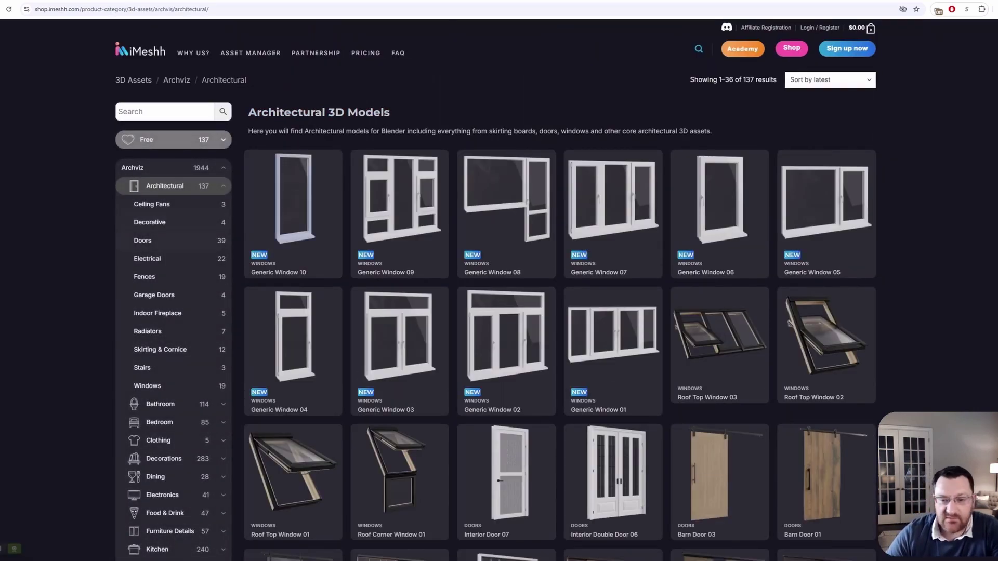
scroll(400, 218, "down", 2)
scroll(401, 151, "down", 2)
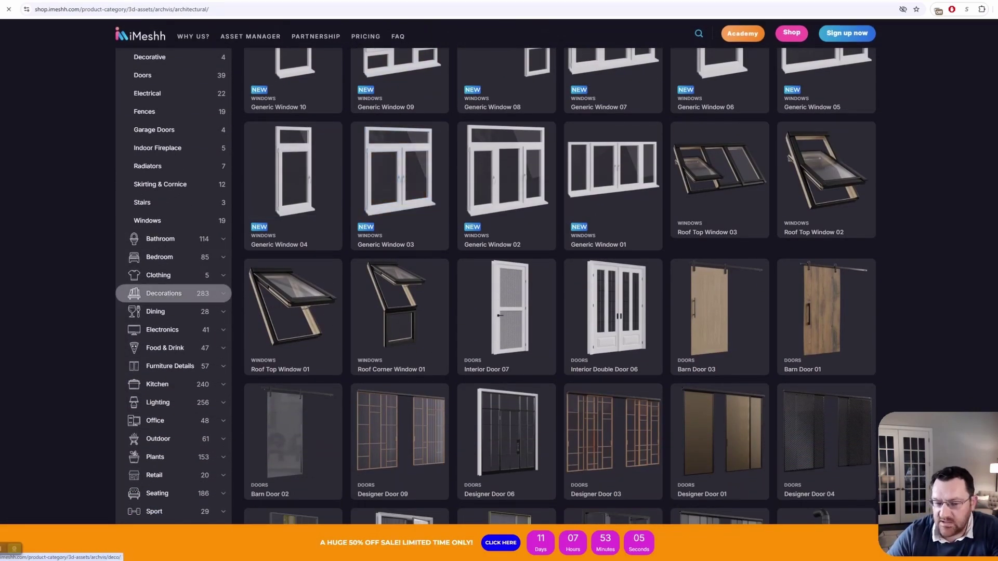
- Open the Decorations category, browse its models and go on to page 2 of the results
left_click(164, 293)
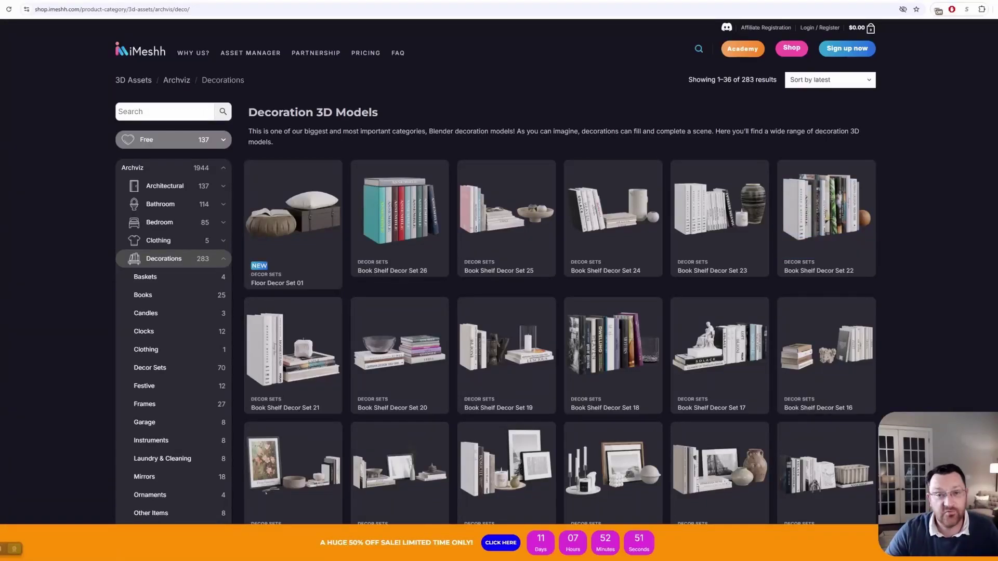
scroll(826, 219, "down", 3)
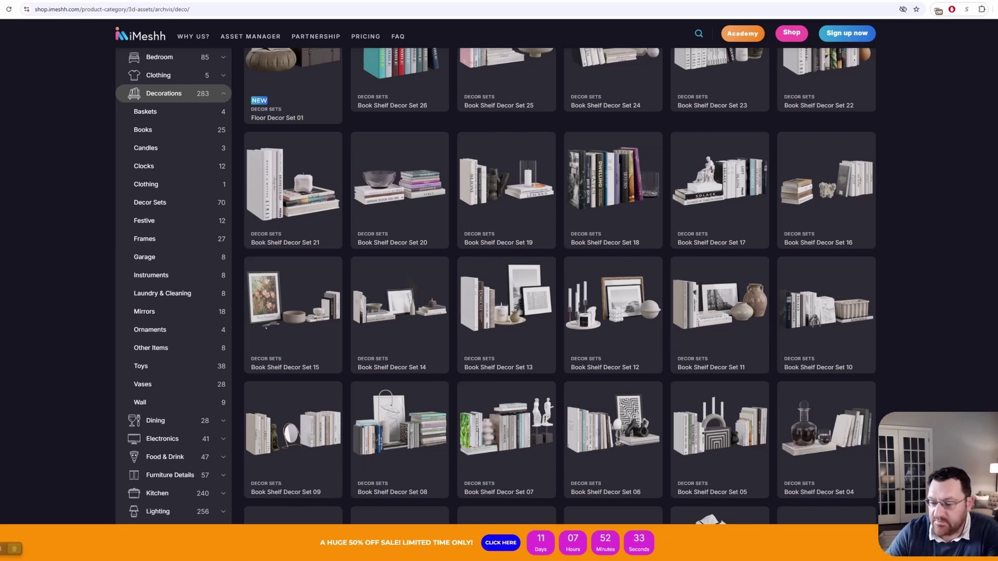
scroll(499, 286, "down", 6)
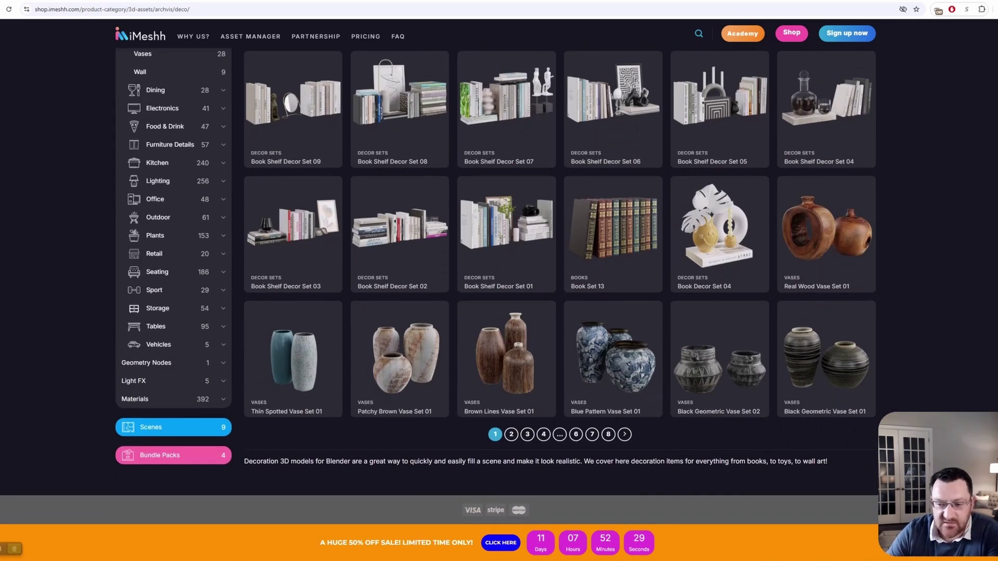
left_click(512, 434)
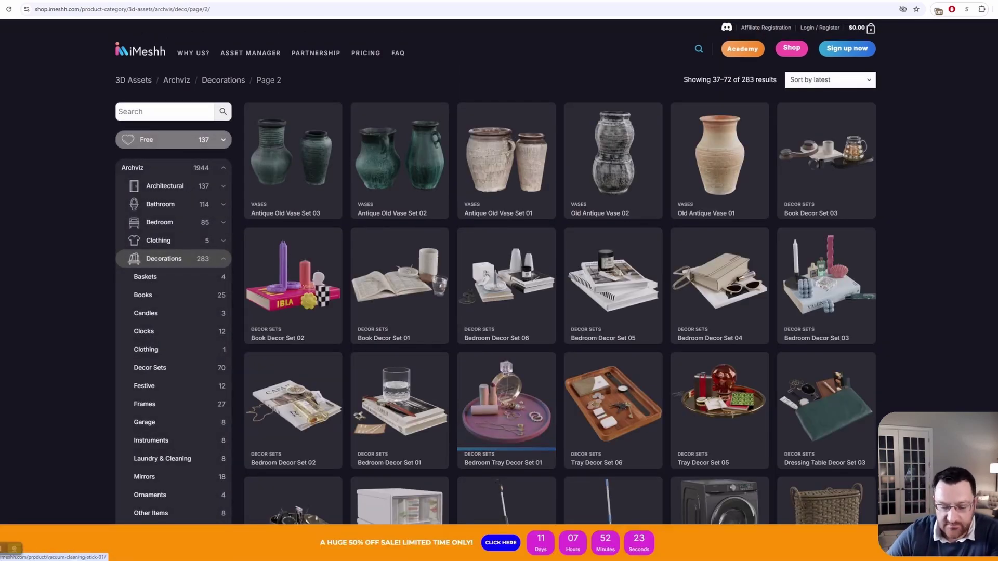
- Mark the supported Blender versions in the D5 Sync for Blender release notes
mouse_move(484, 560)
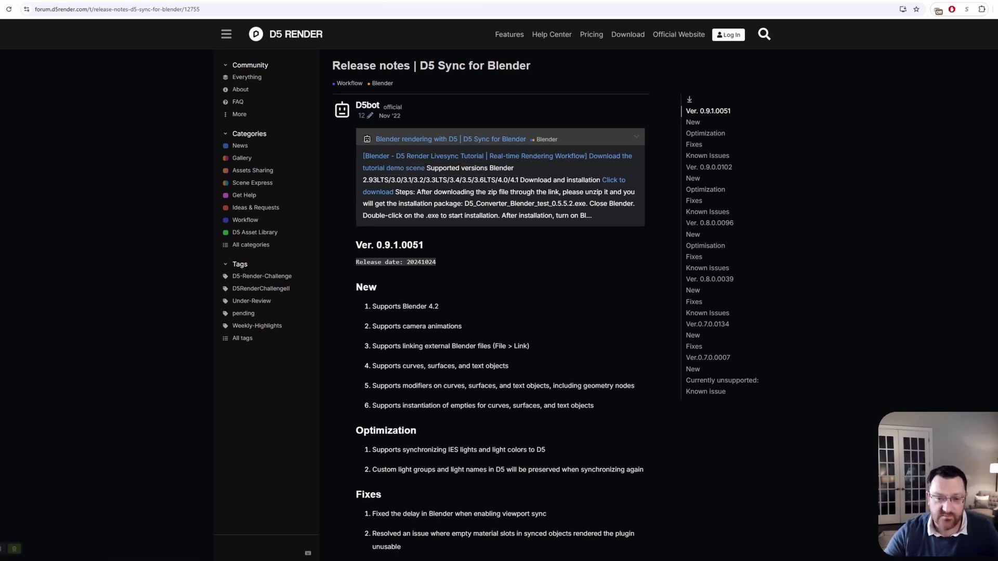
left_click_drag(363, 180, 529, 180)
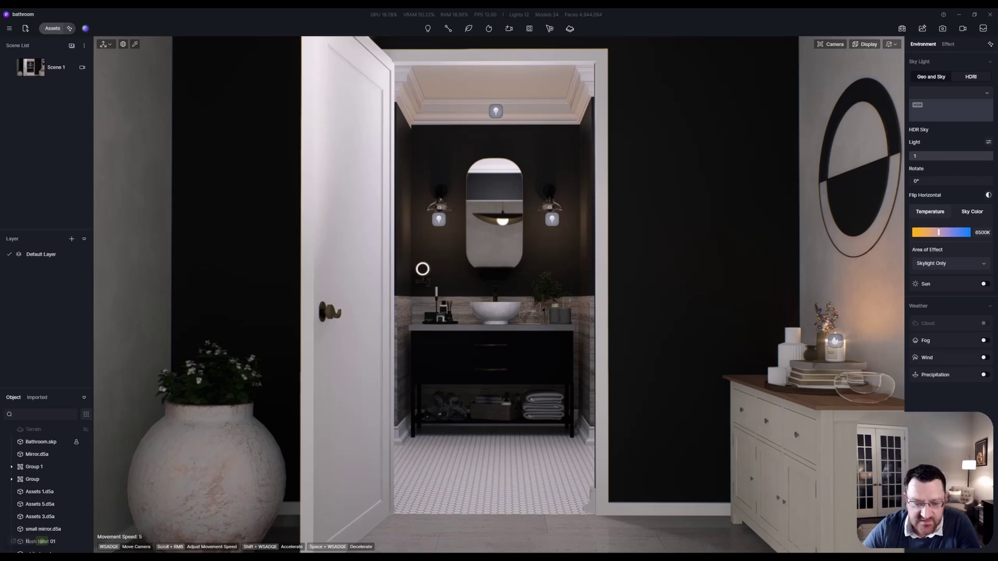
- In the D5 Render bathroom scene, examine the reflections in the round wall mirror above the sideboard from several angles
key("s")
key("w")
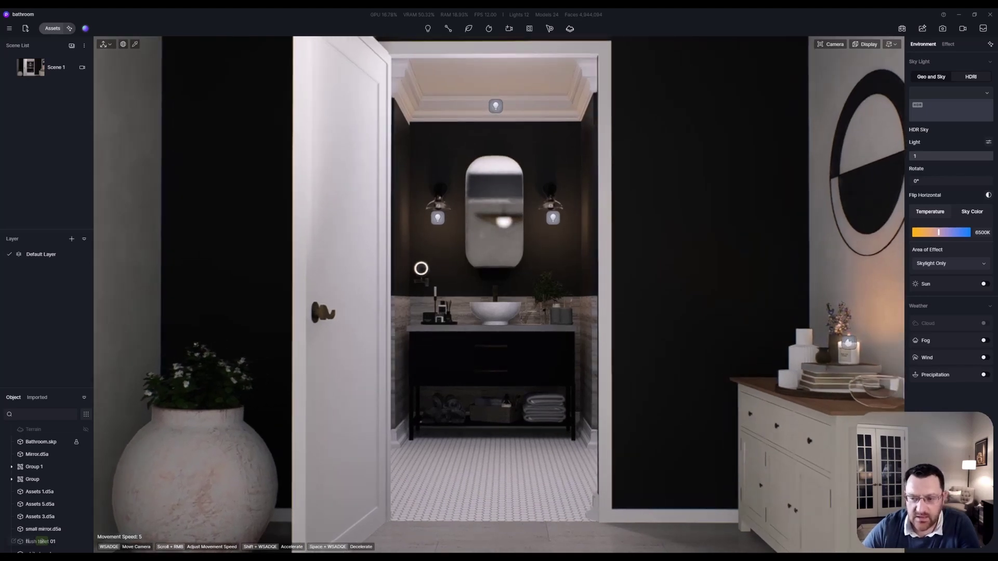
right_click_drag(499, 294, 844, 250)
key("w")
key("w")
key("e")
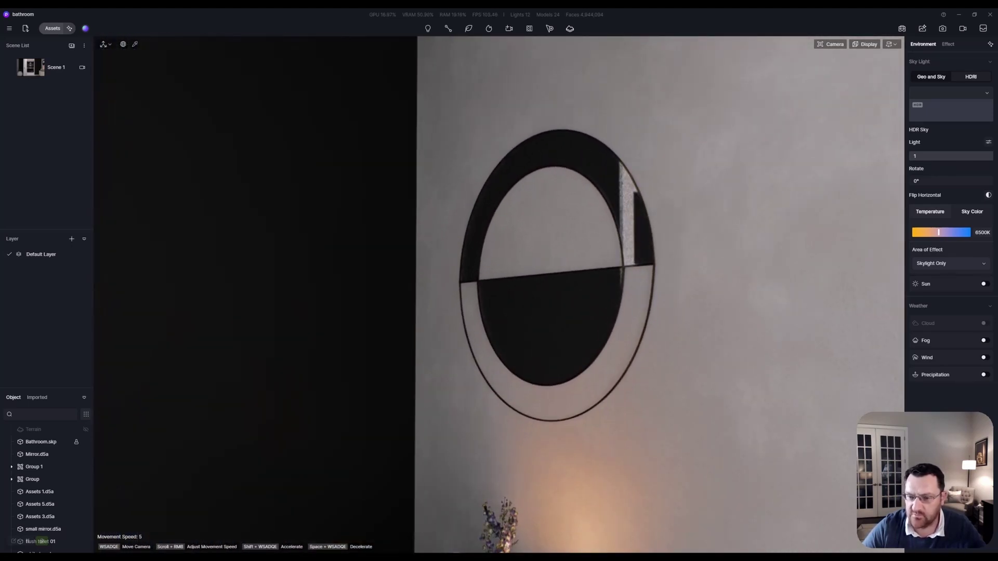
key("d")
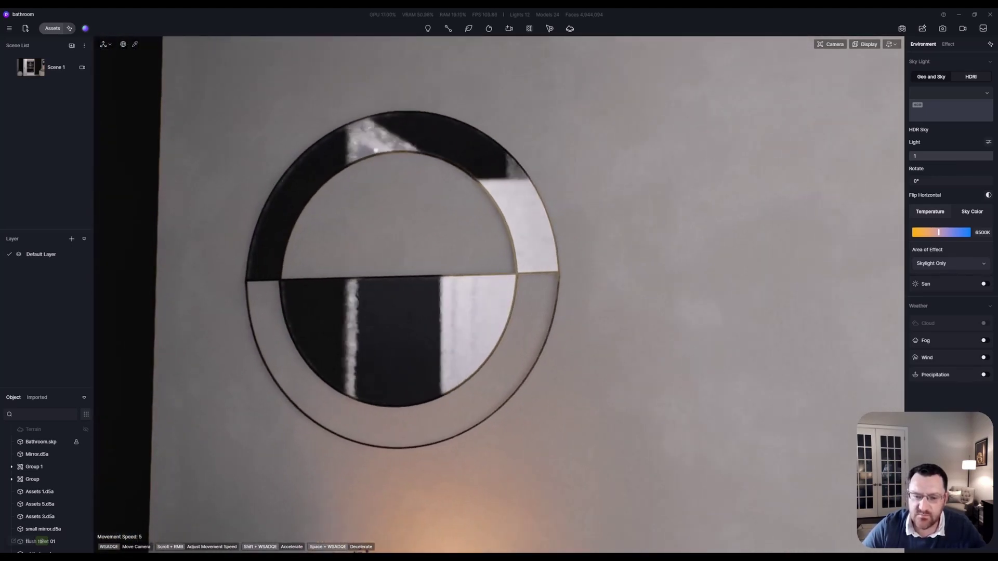
key("w")
key("a")
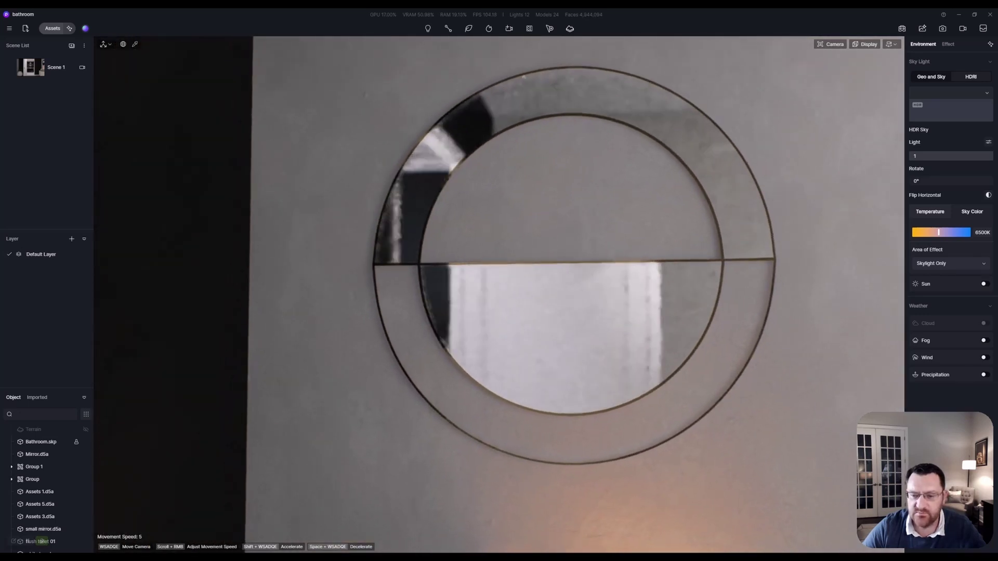
key("d")
right_click_drag(499, 294, 346, 262)
key("s")
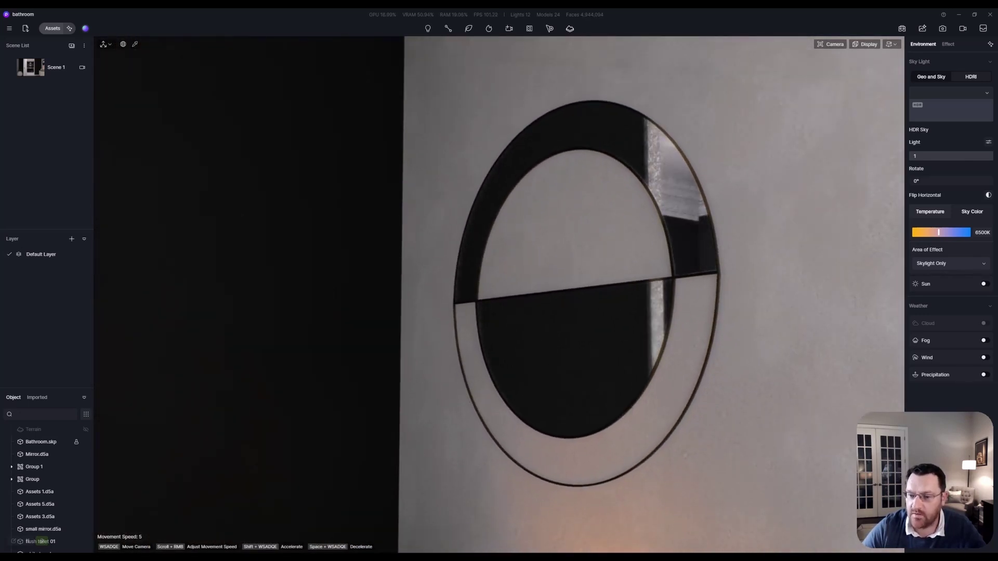
key("a")
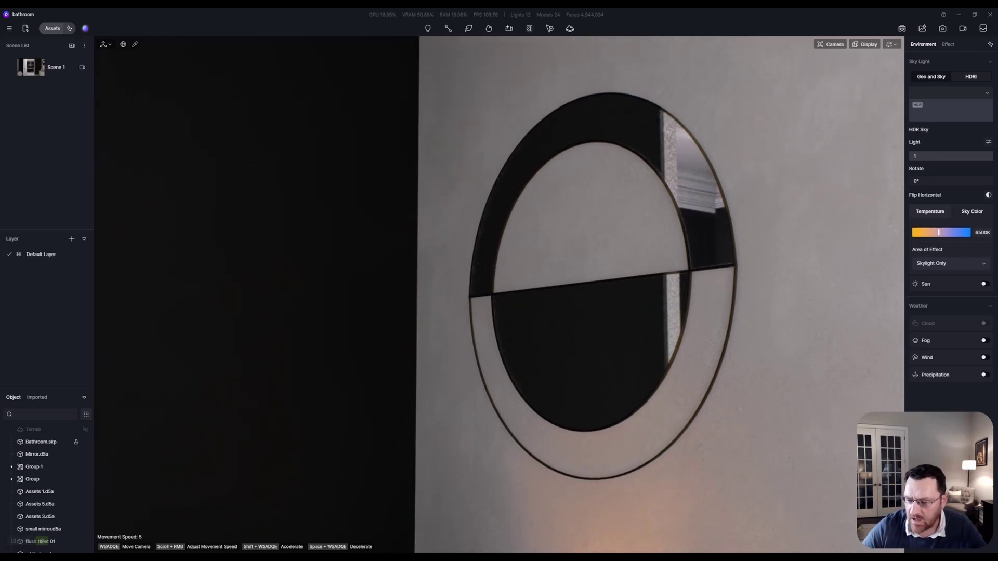
key("a")
- Examine the bathroom vanity and the glass vase's caustics up close, and select the vase's glass material for inspection
right_click_drag(499, 294, 551, 345)
key("d")
key("w")
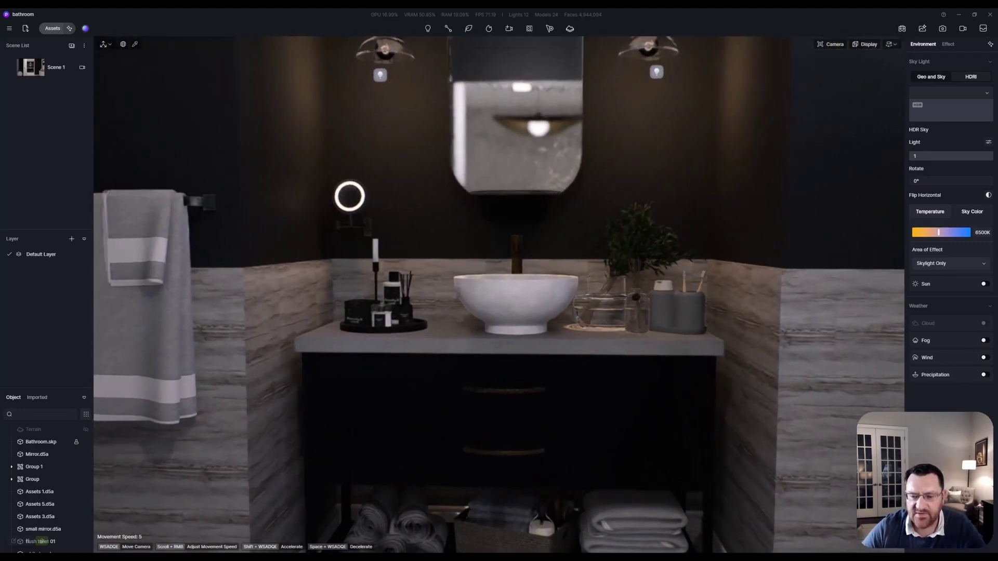
key("w")
right_click_drag(499, 295, 512, 270)
key("w")
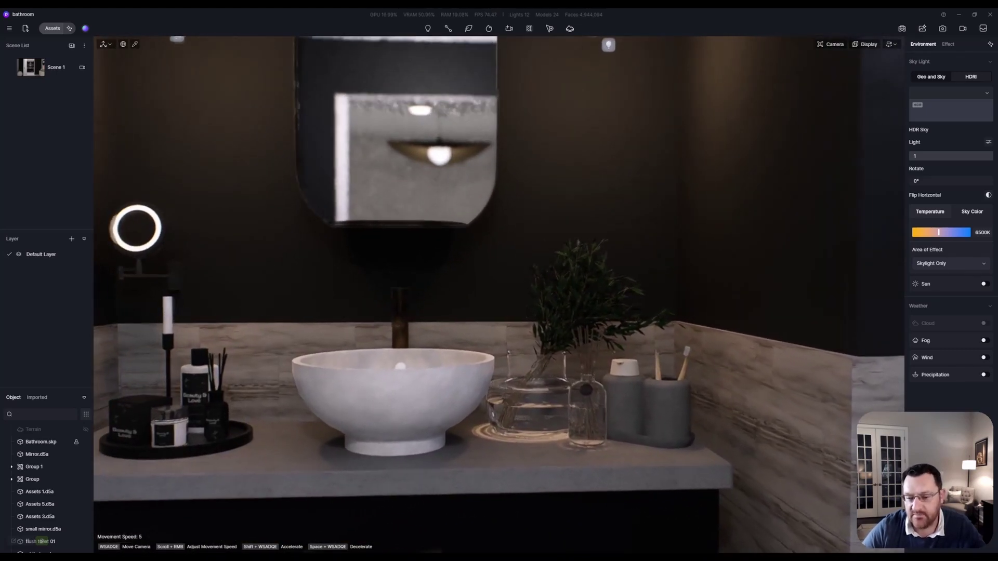
key("w")
key("d")
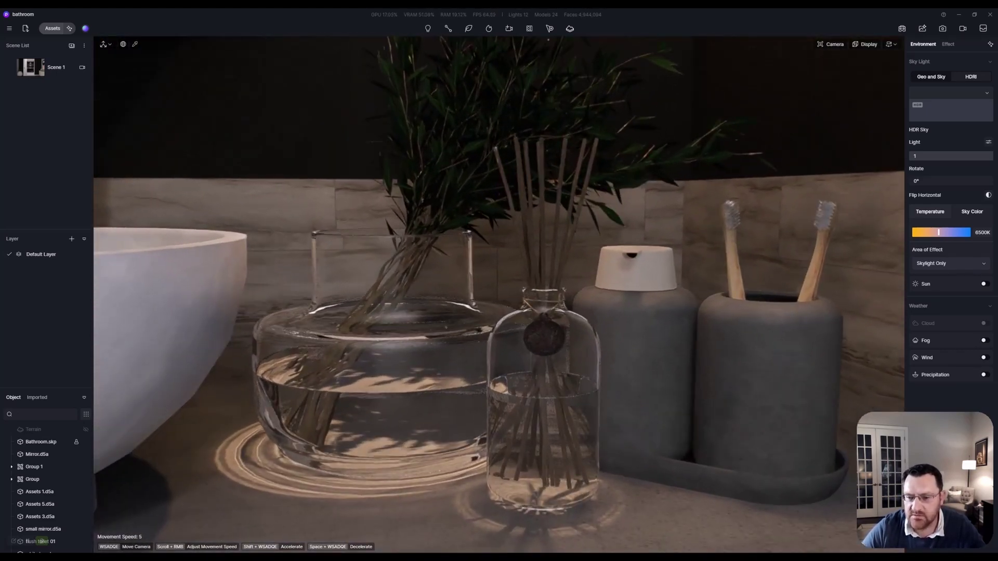
key("s")
key("a")
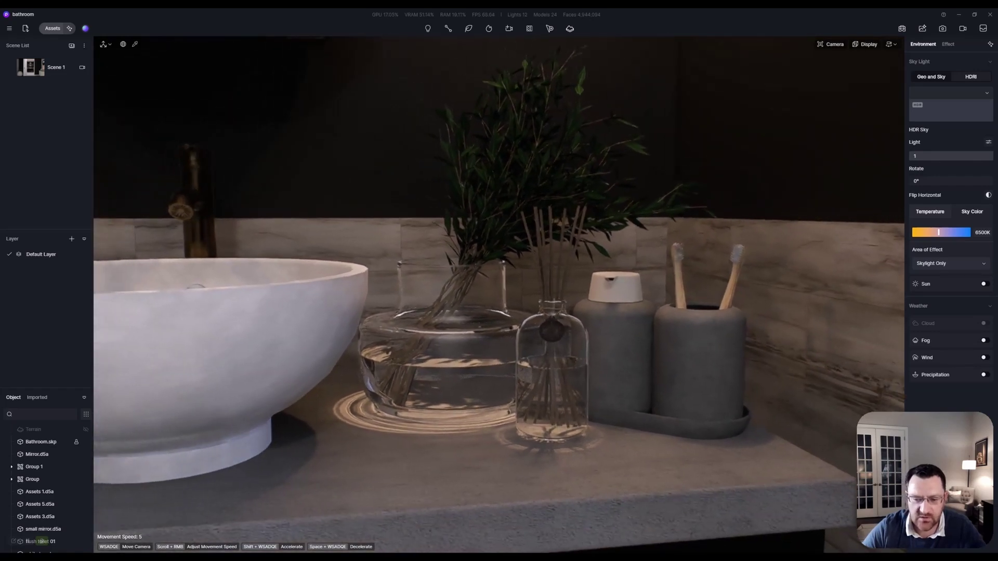
key("d")
left_click(476, 339)
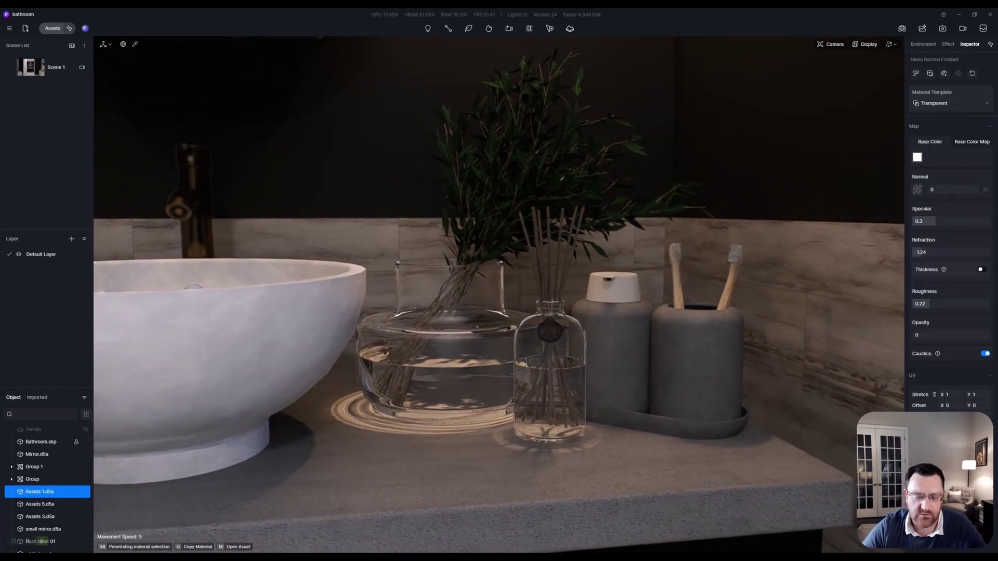
- Place a point light on the wall above the glass sconce to the left of the bathroom mirror
key("a")
key("s")
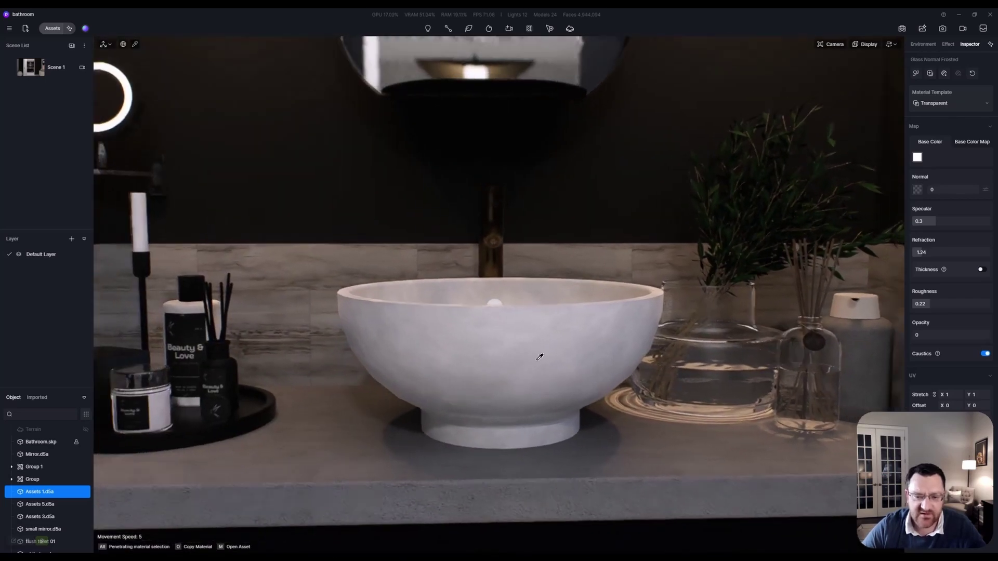
mouse_move(559, 345)
right_mouse_down()
mouse_move(525, 221)
mouse_move(571, 347)
mouse_move(547, 334)
mouse_move(559, 329)
right_mouse_up()
key("s")
key("w")
key("e")
key("w")
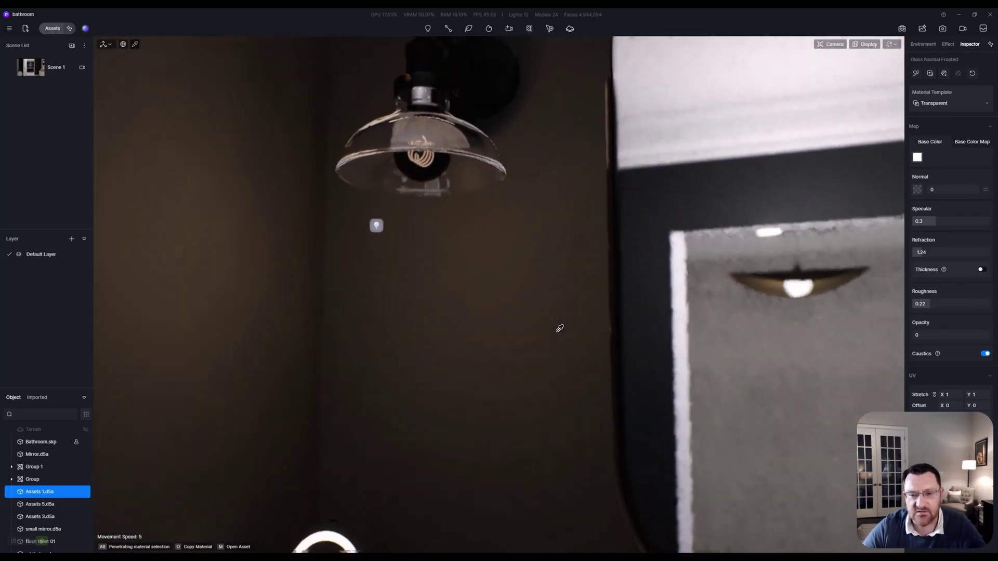
key("s")
key("s")
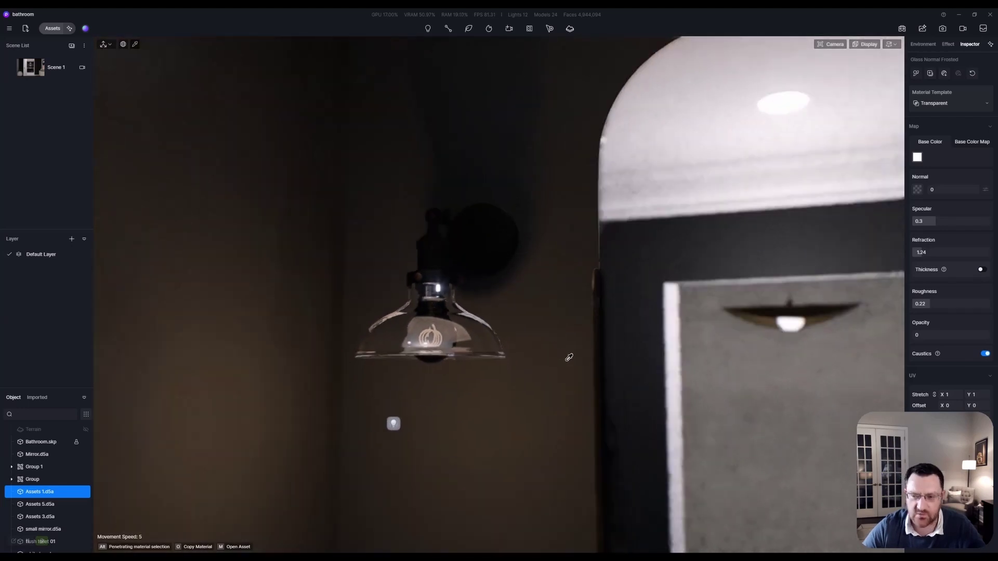
key("s")
key("1")
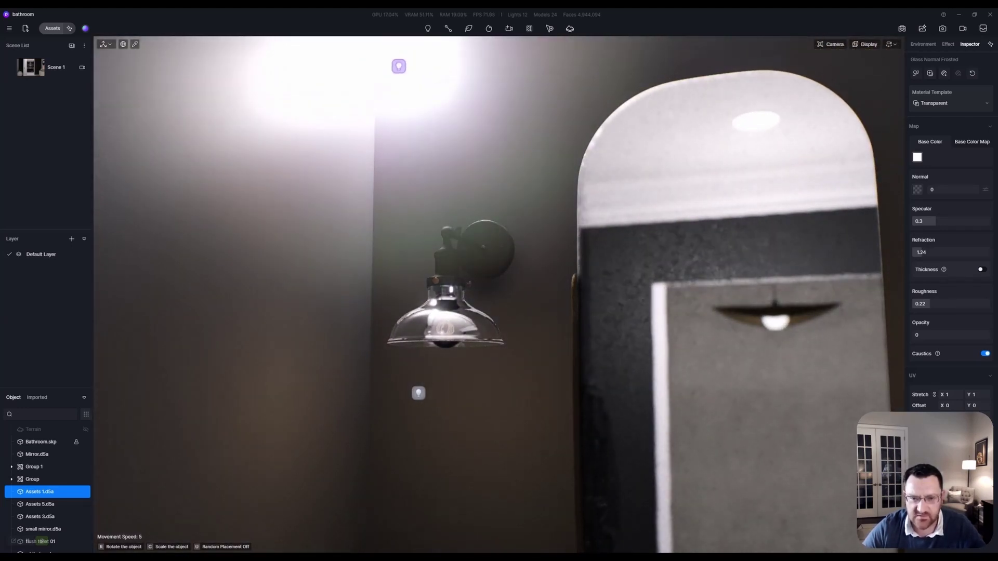
left_click(400, 68)
- Examine how the new point light affects the glass sconce, the toiletries tray, the basin and the vase
key("w")
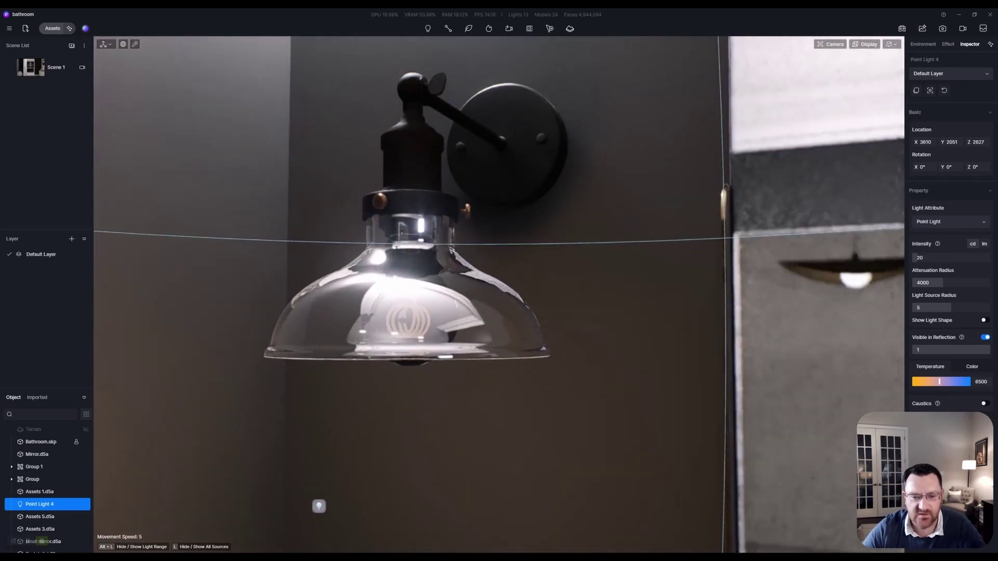
key("q")
key("s")
key("q")
key("s")
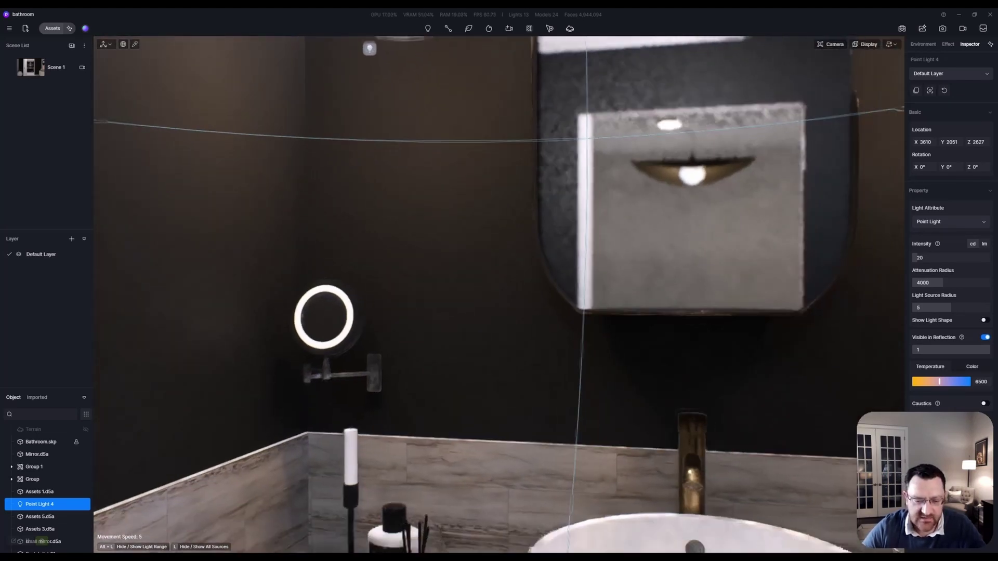
key("w")
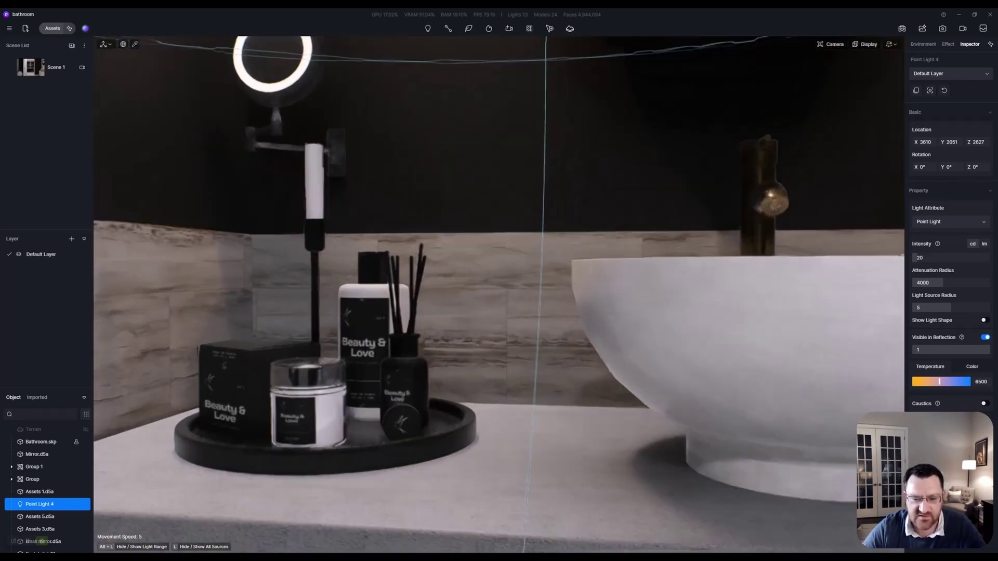
key("a")
key("s")
key("d")
key("s")
key("d")
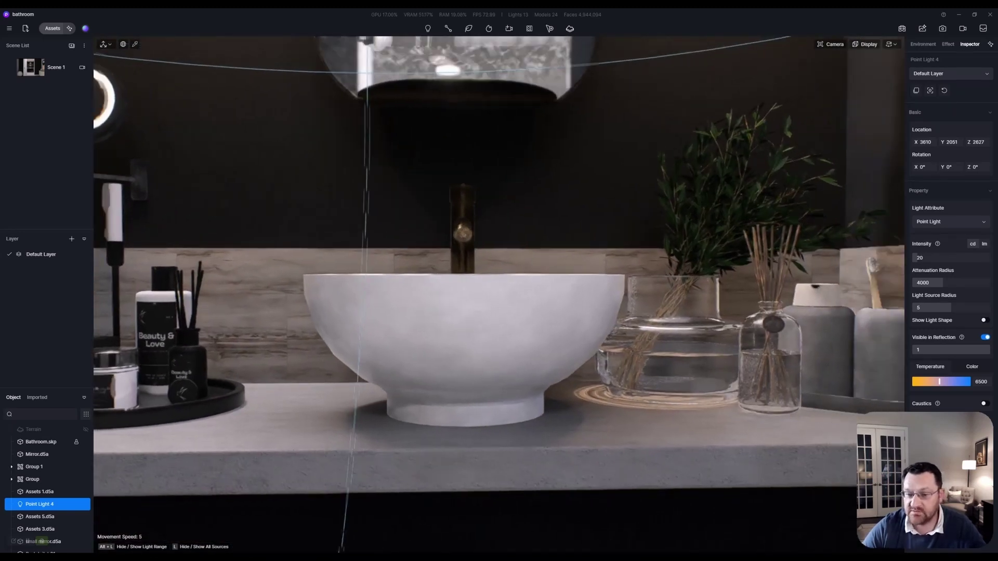
key("e")
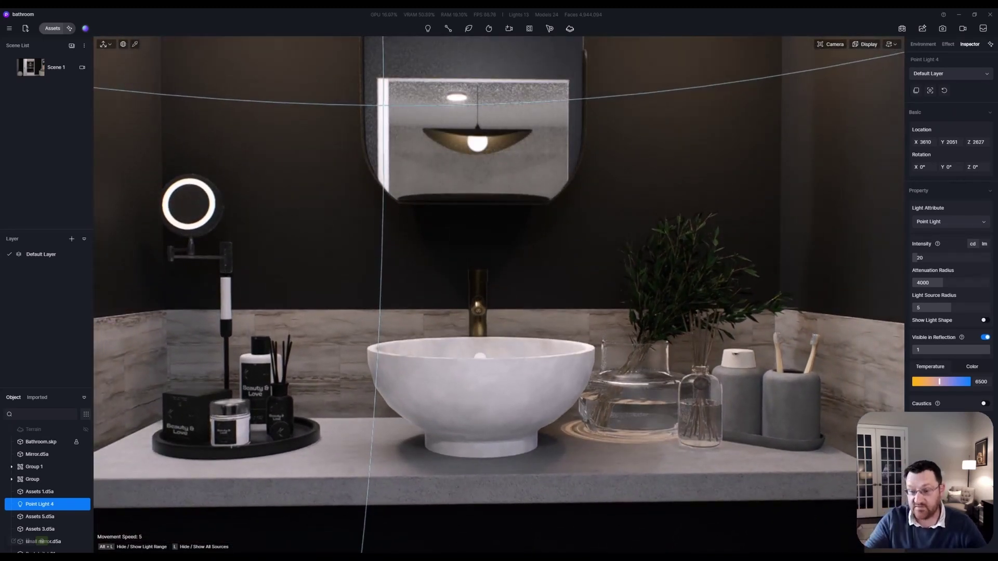
- Examine the freestanding bath, its wall-mounted tap, the bathrobes and the hanging towels from several distances
key("s")
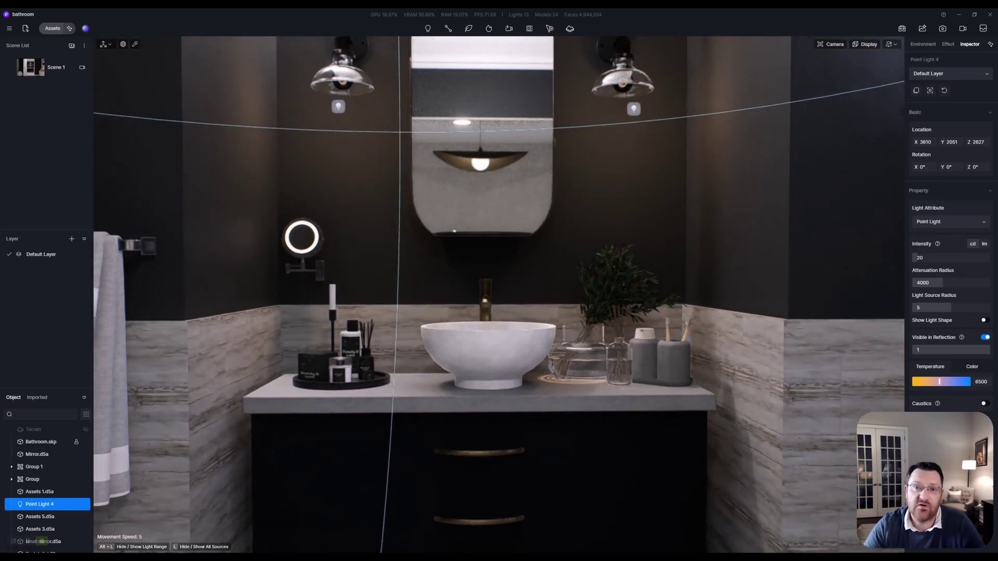
right_click_drag(498, 295, 192, 286)
key("w")
key("a")
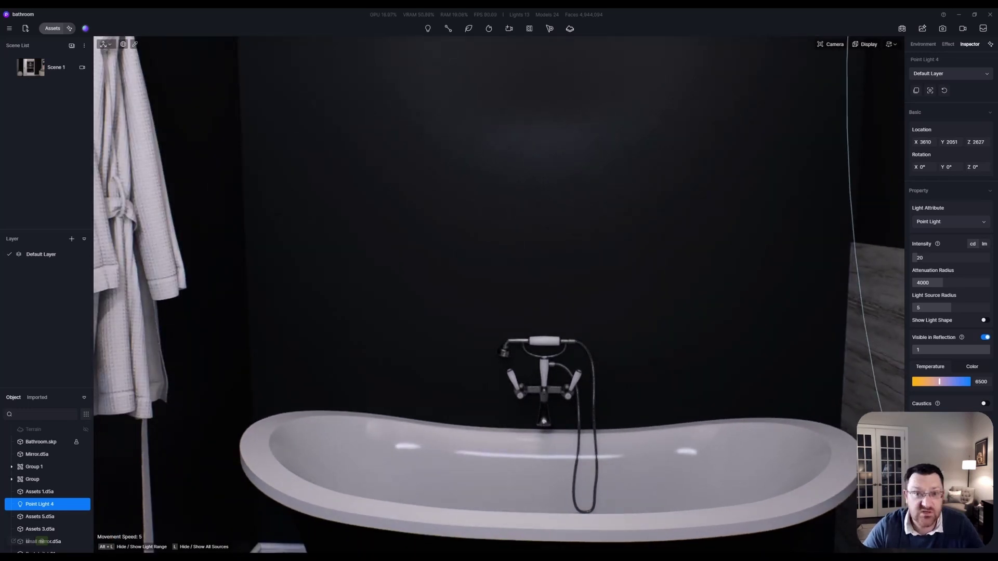
key("s")
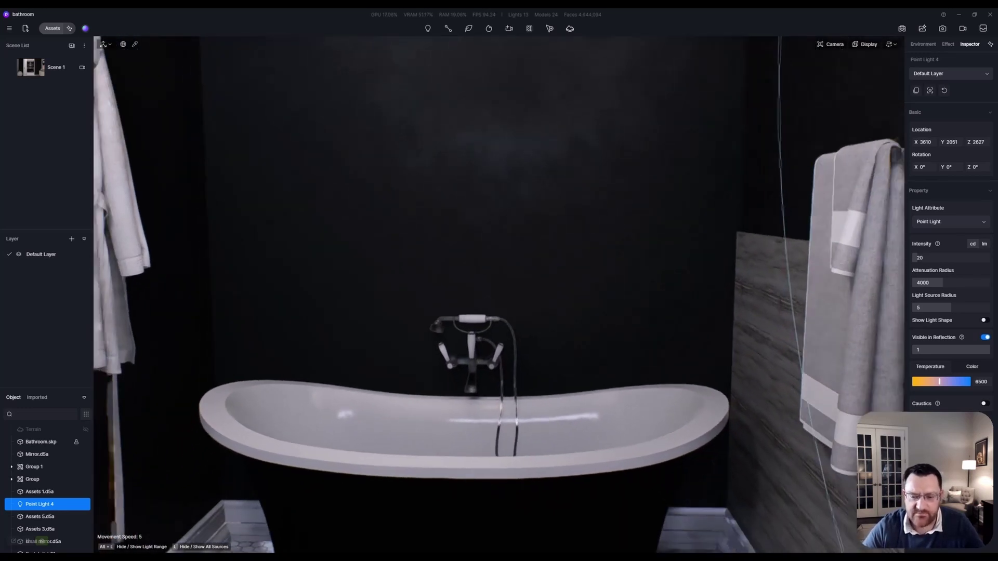
key("s")
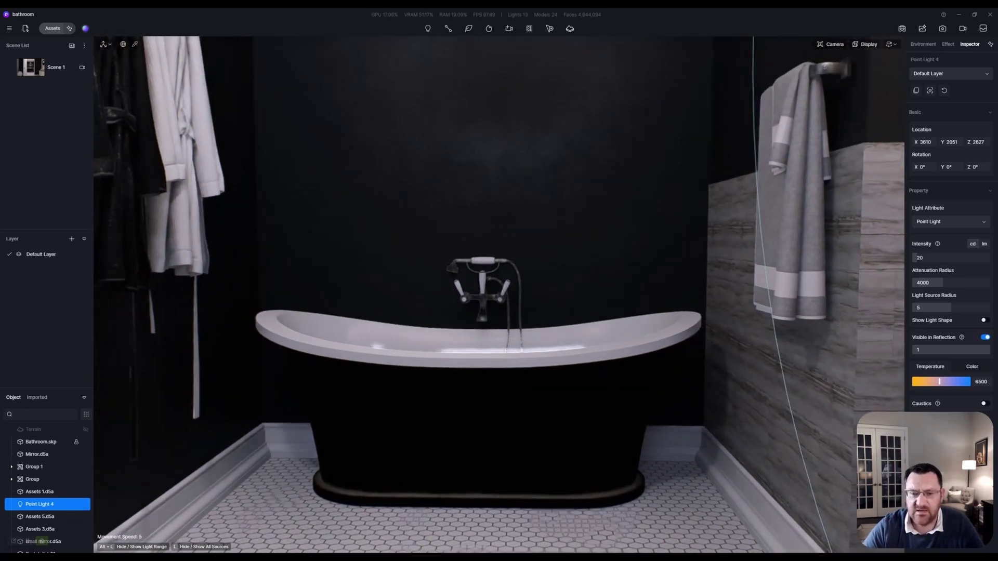
key("w")
key("a")
right_click_drag(499, 295, 509, 289)
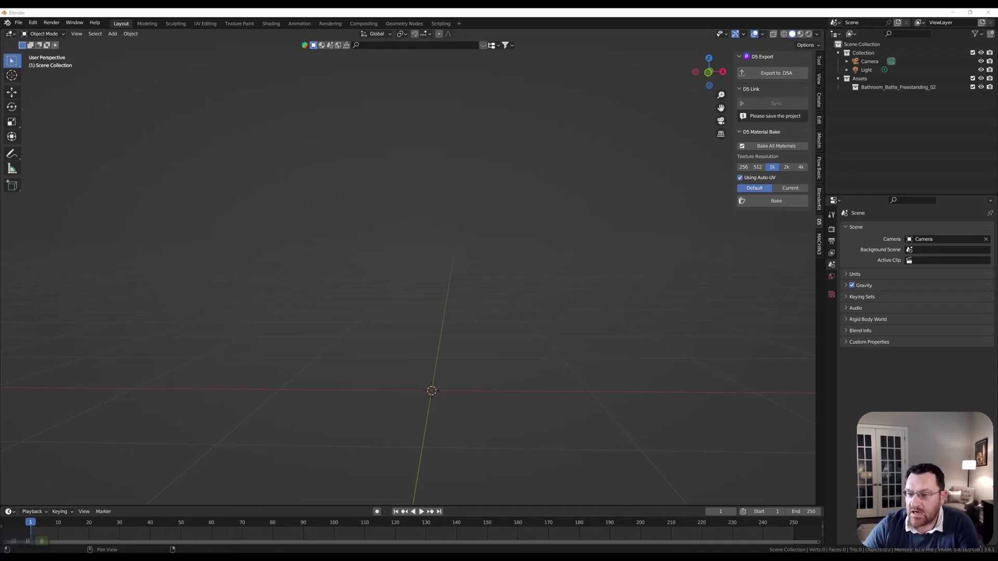
- Switch to Blender, show the iMeshh asset browser with its settings collapsed, and set the asset category to Decorations
left_click(817, 141)
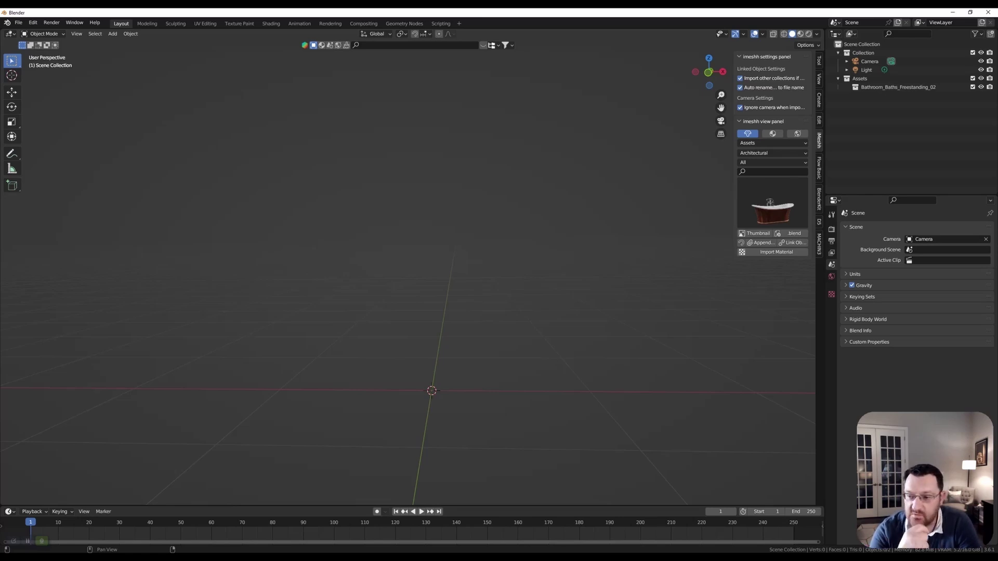
key("a")
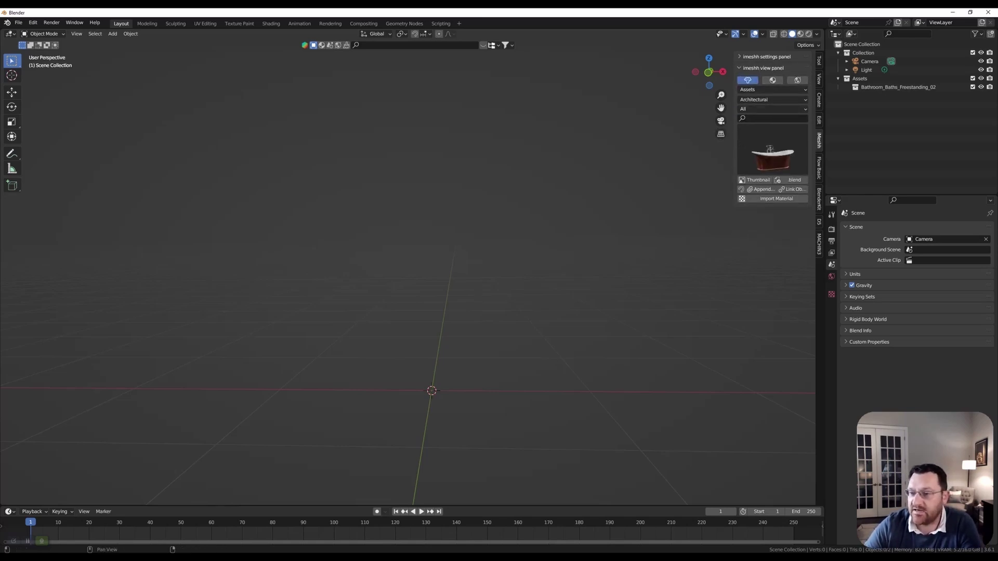
left_click(772, 89)
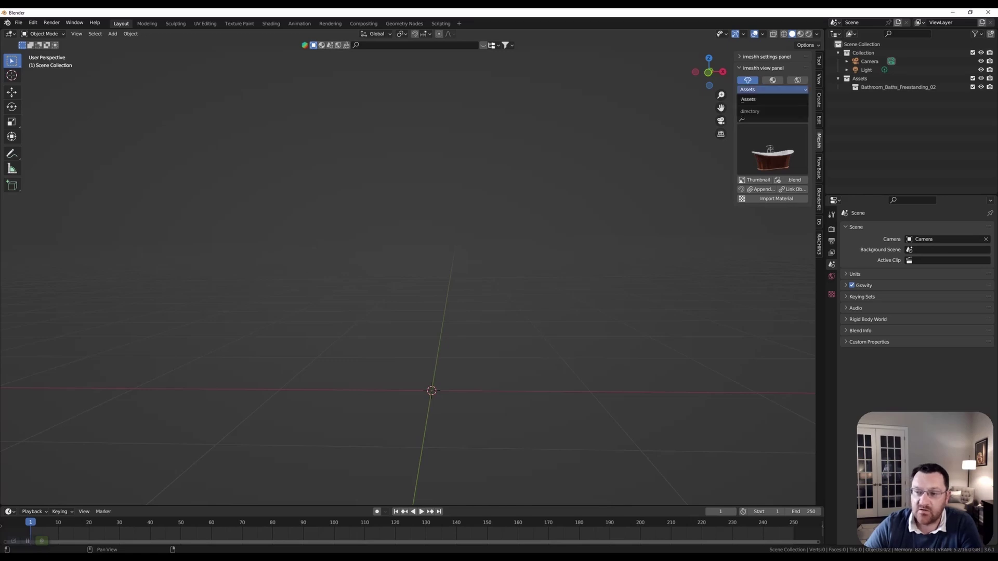
left_click(748, 100)
left_click(771, 99)
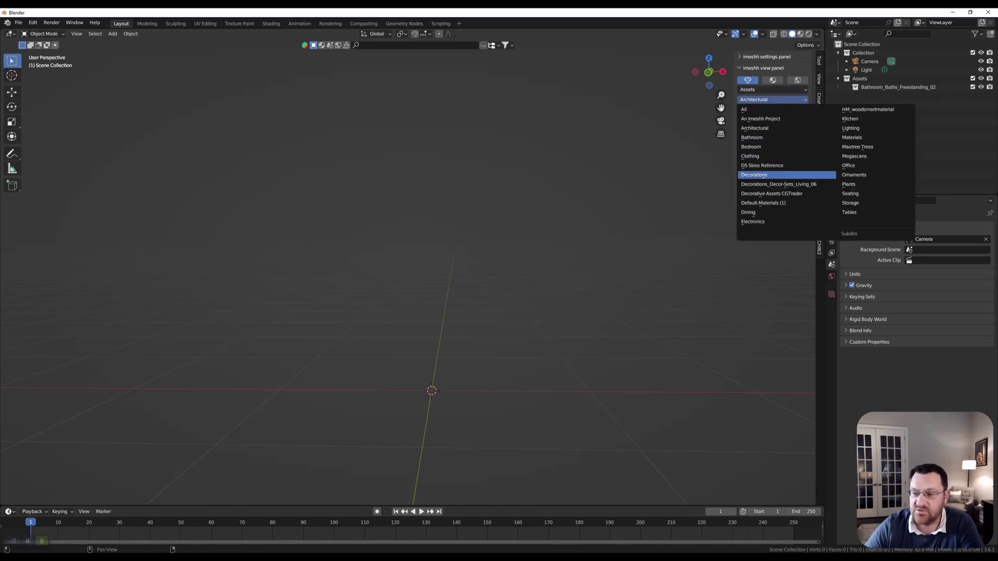
left_click(761, 175)
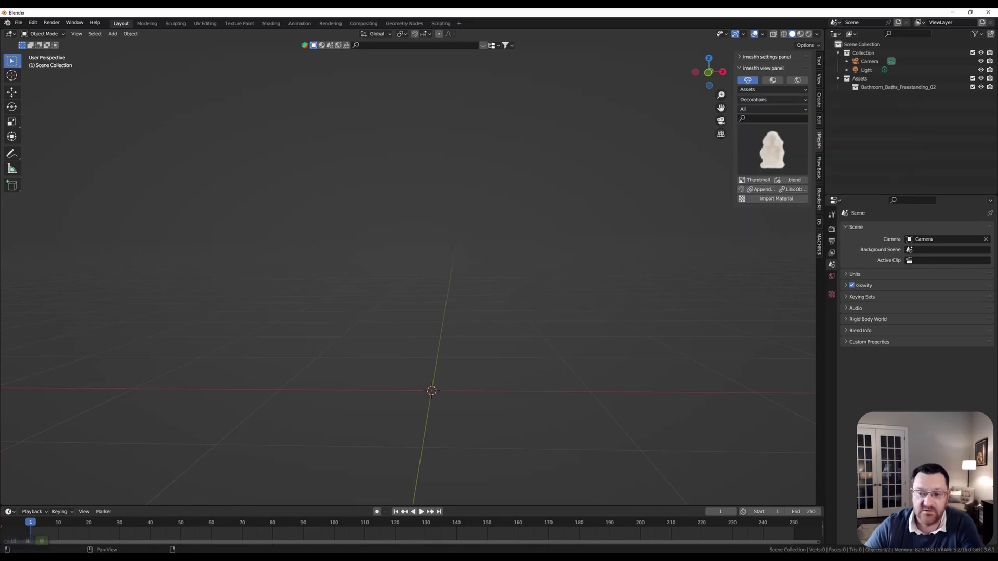
- Choose the DS-0003 decorative set from the Decorations assets and append it to the scene
left_click(773, 149)
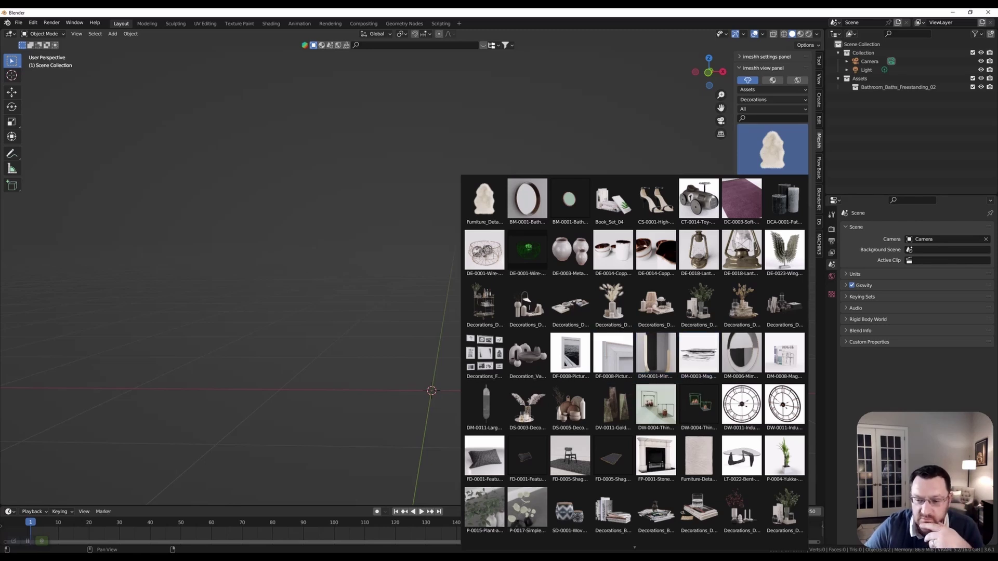
left_click(772, 149)
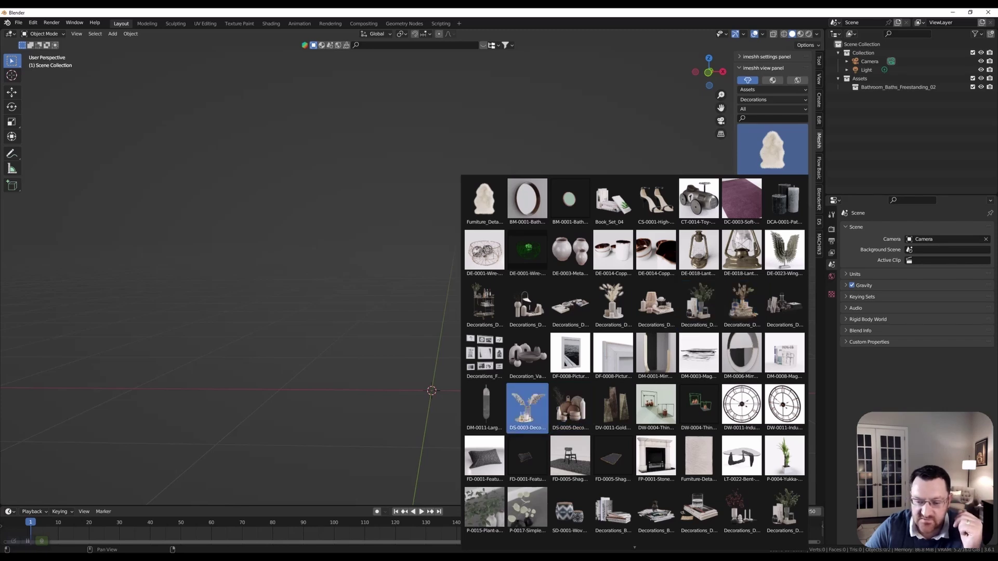
left_click(526, 405)
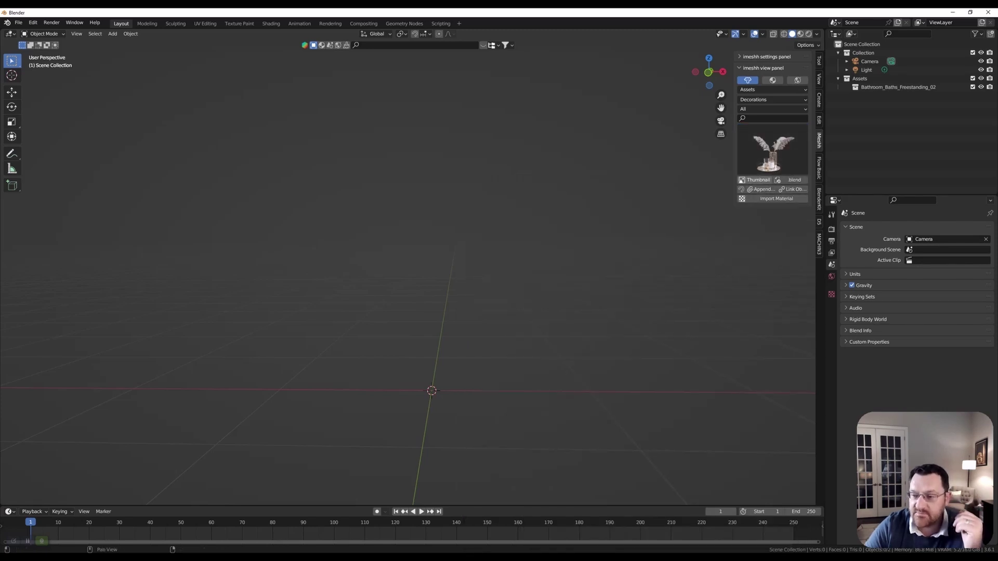
scroll(481, 344, "up", 3)
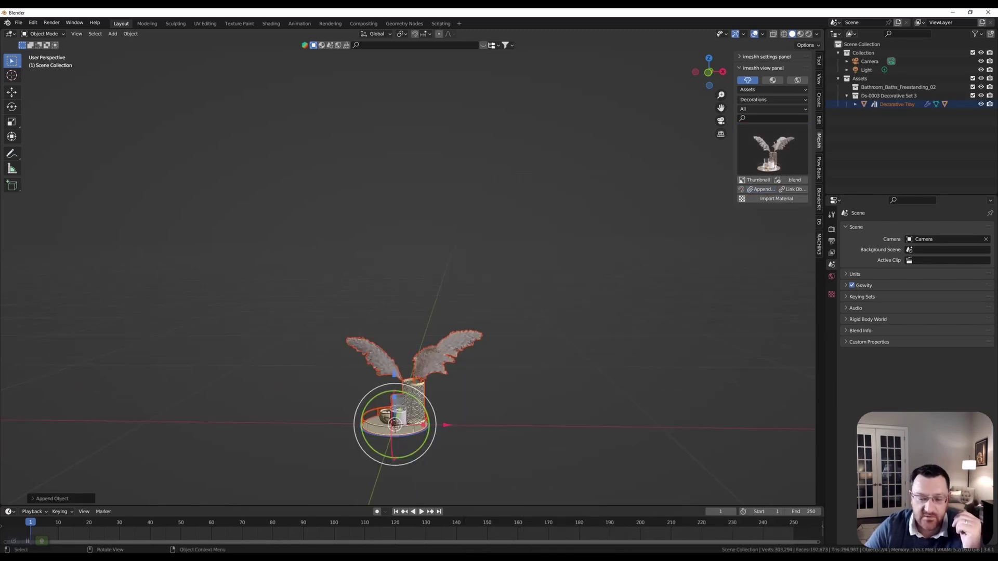
middle_click_drag(482, 344, 554, 169)
scroll(458, 332, "up", 3)
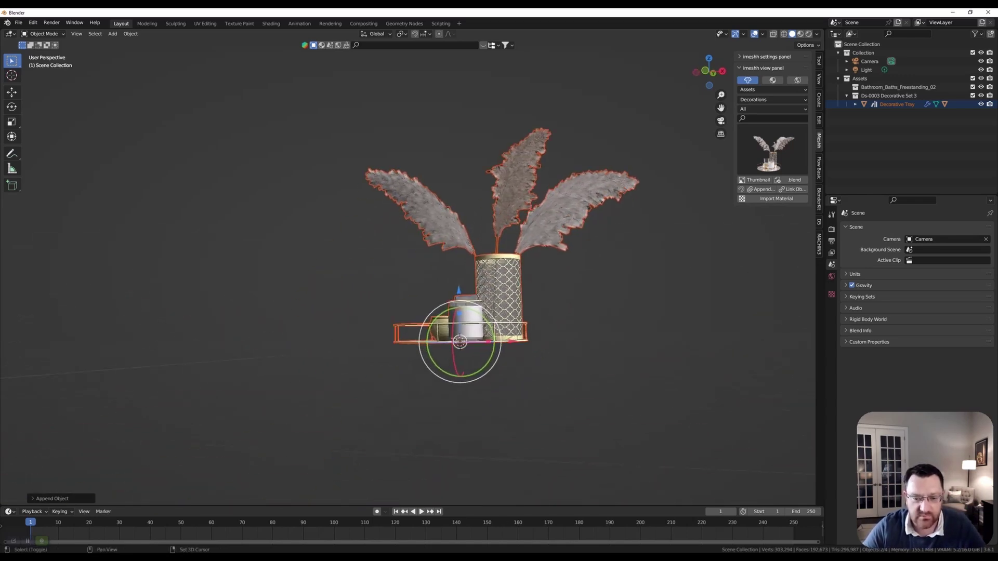
- Examine the appended tray, vase and candles, and check the pampas sticks as a separate object
left_click(594, 308)
middle_click_drag(595, 309, 592, 331)
middle_click_drag(545, 233, 535, 256, "shift")
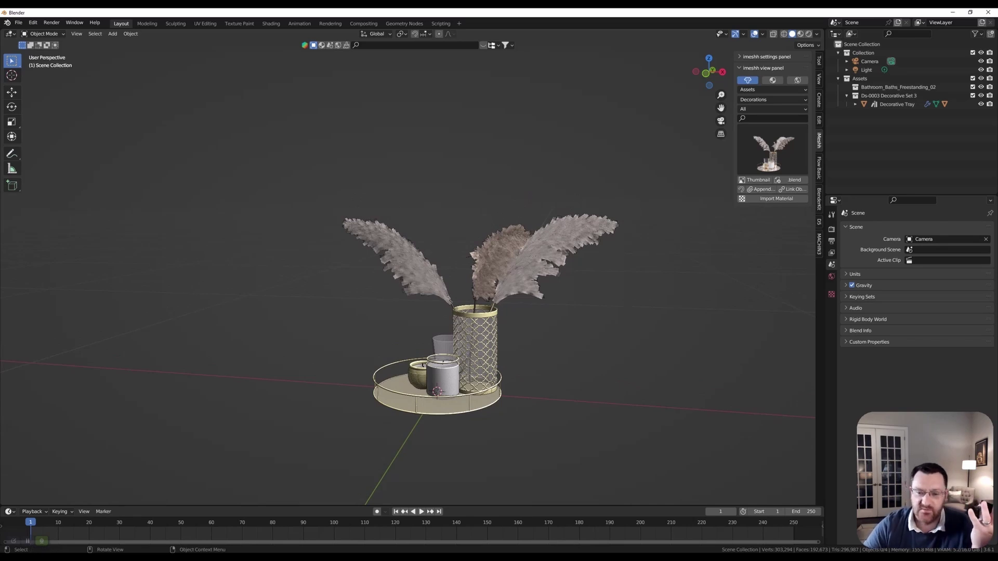
left_click(524, 275)
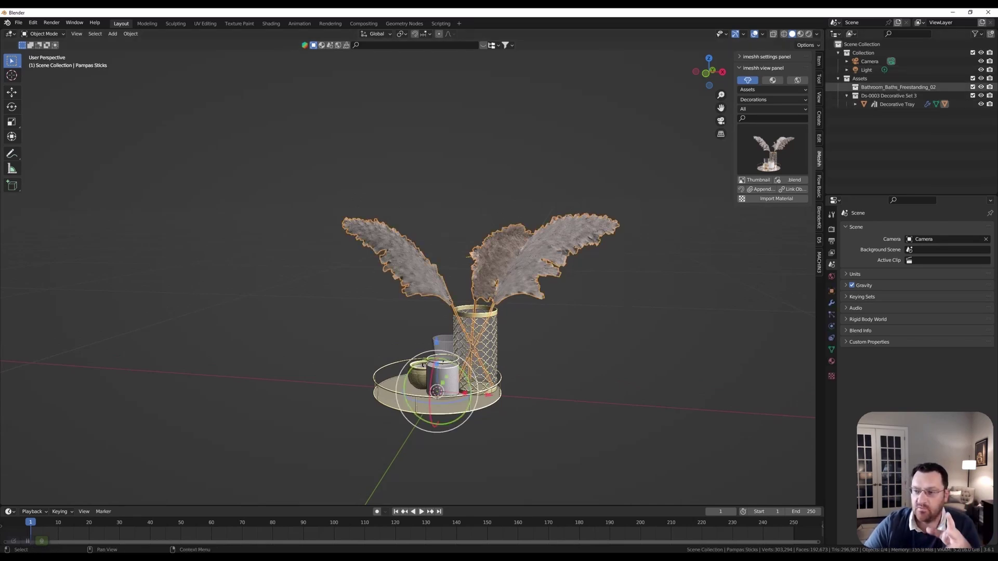
key("alt+a")
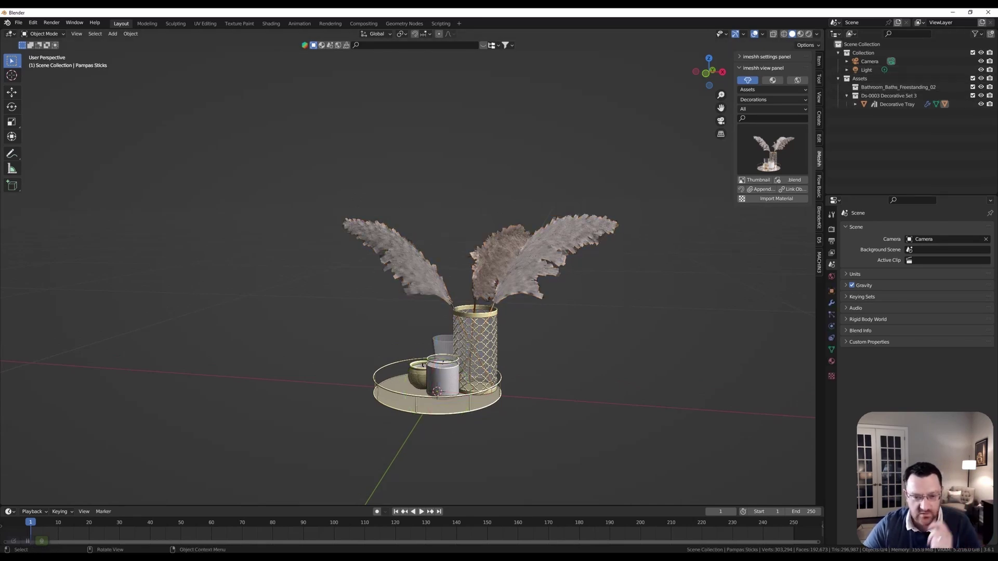
- Move the whole decorative set freehand a short distance away from the origin and clear the selection
key("a")
key("g")
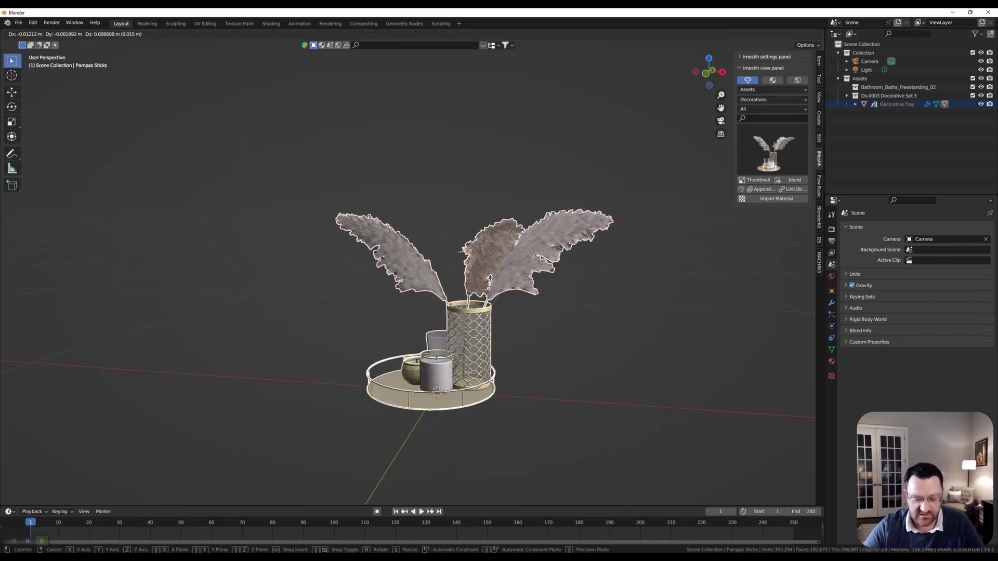
key("Return")
mouse_move(437, 312)
middle_mouse_down()
mouse_move(416, 312)
mouse_move(431, 301)
middle_mouse_up()
key("alt+a")
scroll(457, 312, "up", 4)
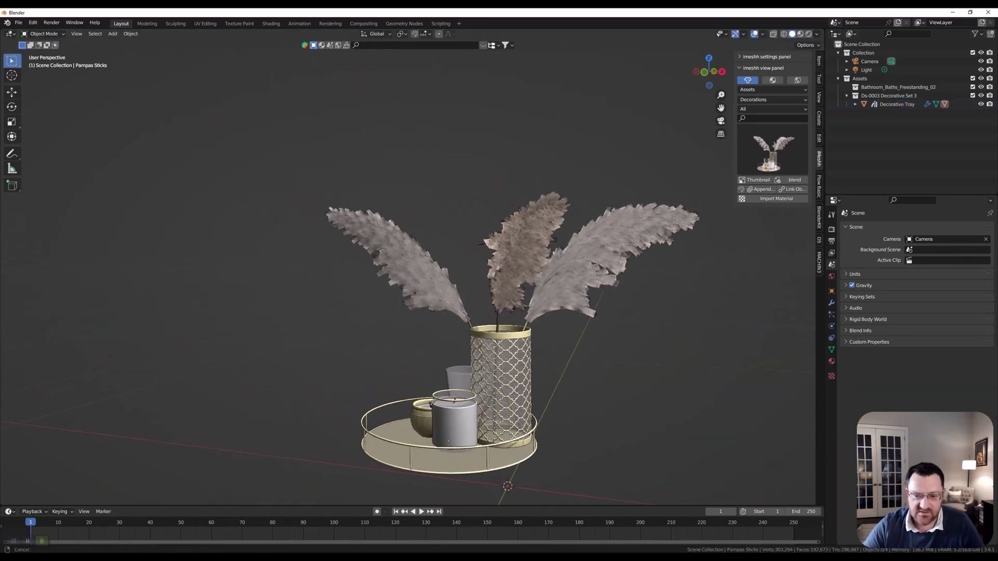
- Select the complete decorative set and show the D5 export and material bake options
key("z")
key("8")
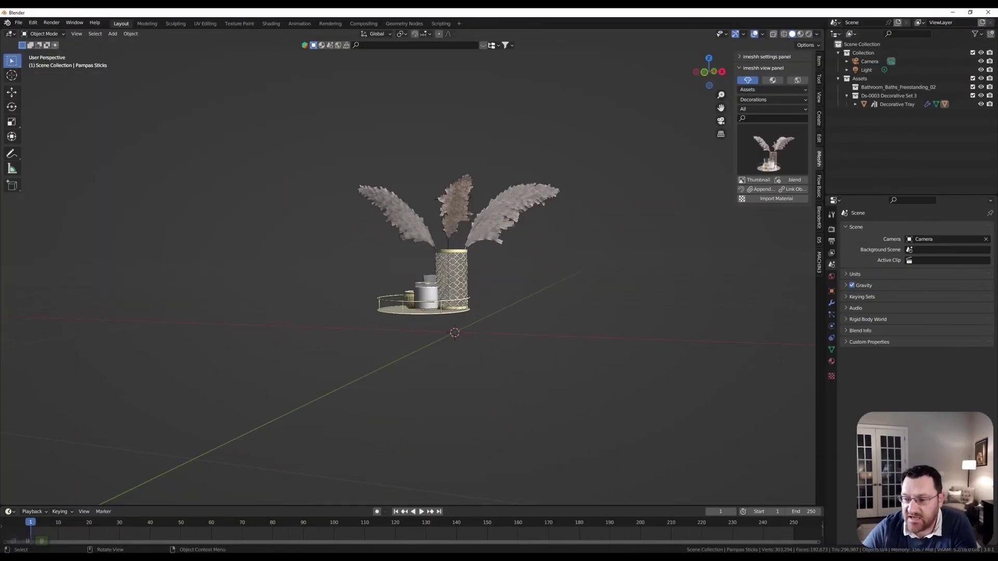
mouse_move(408, 276)
middle_mouse_down()
mouse_move(399, 302)
mouse_move(397, 286)
middle_mouse_up()
left_click_drag(241, 68, 646, 369)
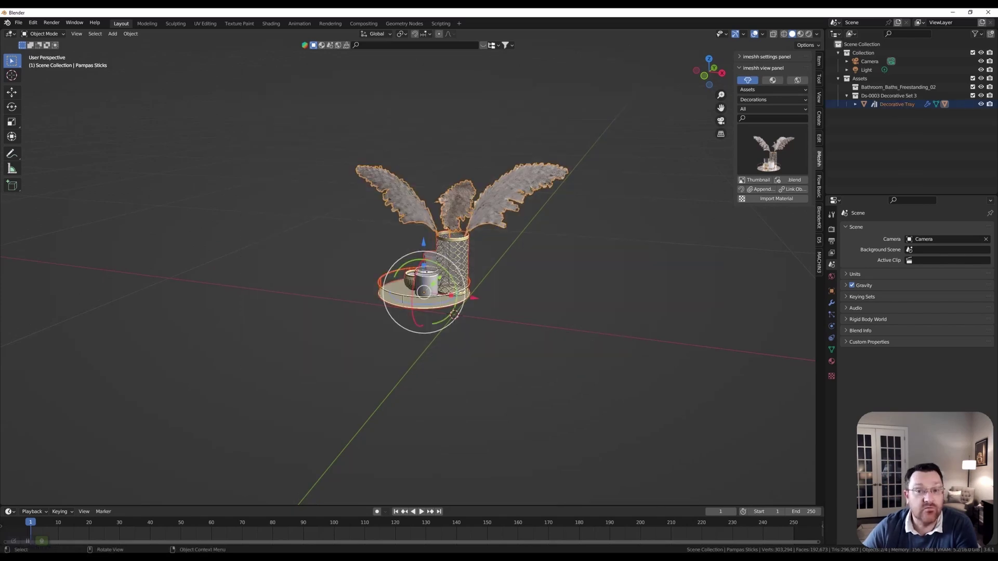
left_click(819, 240)
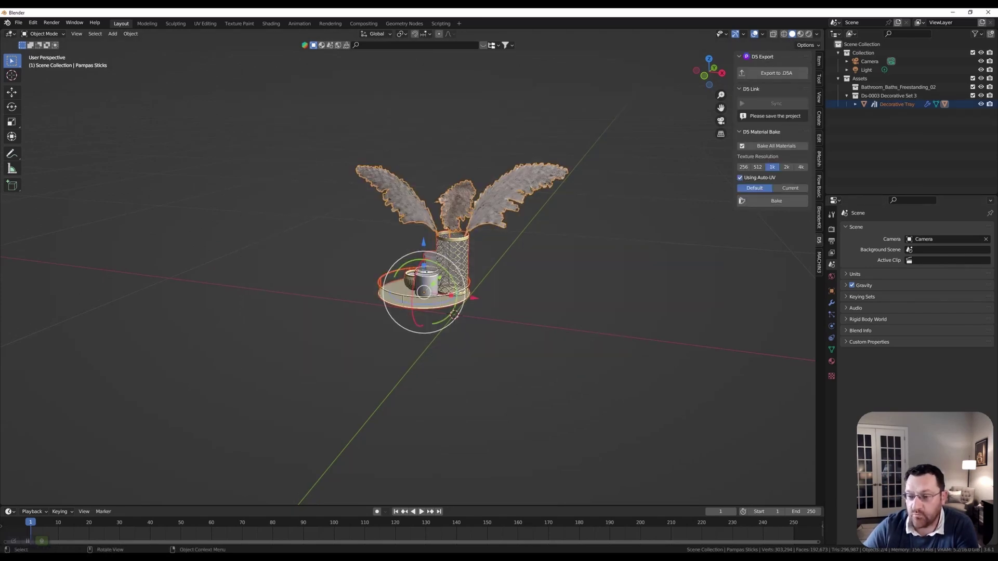
scroll(738, 253, "down", 4)
scroll(696, 262, "up", 3)
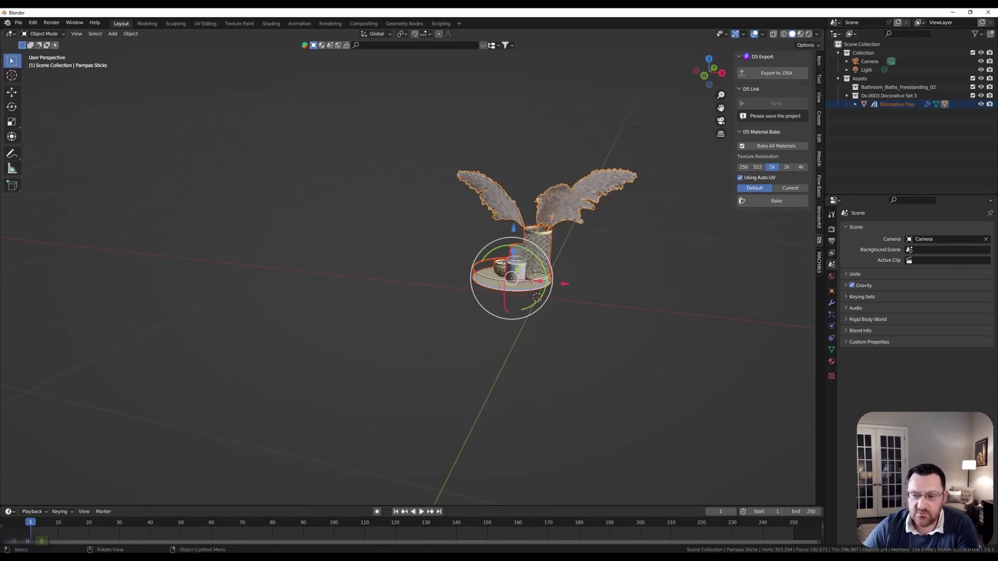
scroll(478, 233, "up", 4)
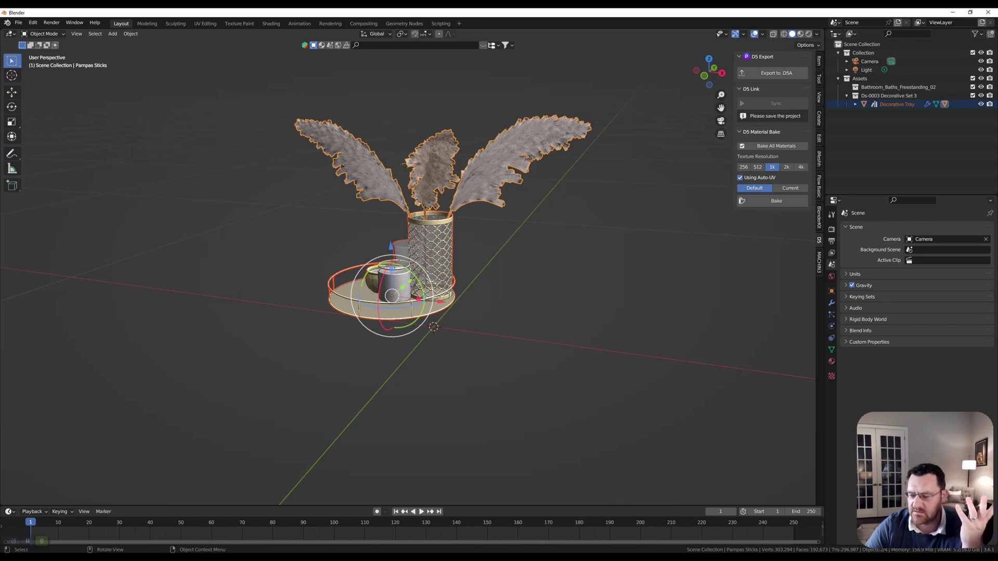
- Clear the selection and reselect every object of the decorative set
key("alt+a")
scroll(571, 271, "down", 4)
scroll(570, 271, "up", 2)
left_click_drag(269, 114, 648, 391)
mouse_move(648, 391)
middle_mouse_down()
mouse_move(602, 363)
mouse_move(636, 364)
mouse_move(608, 333)
middle_mouse_up()
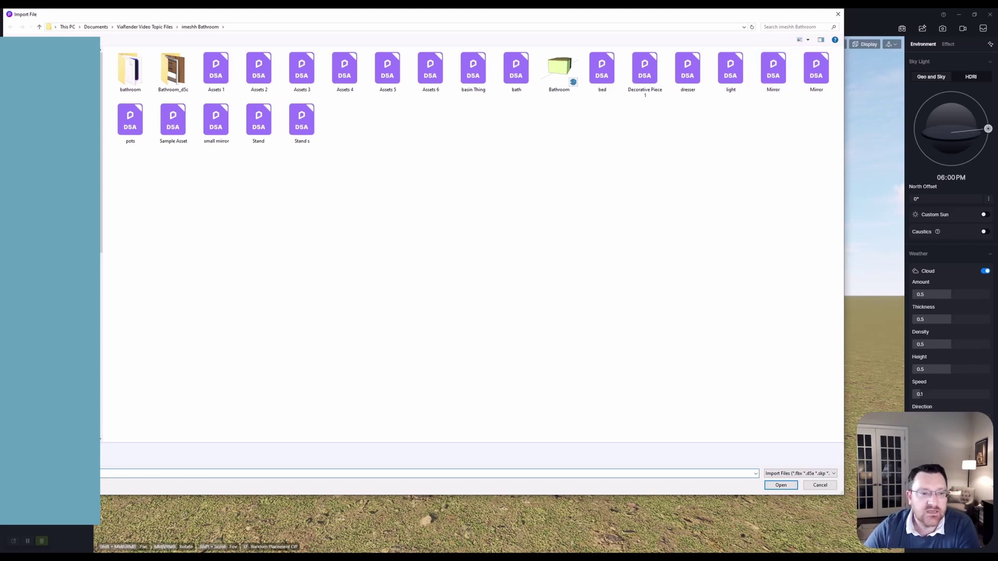
- Switch to D5 Render, import the Sample Asset D5A file and place one copy on the ground of the empty scene
double_click(173, 120)
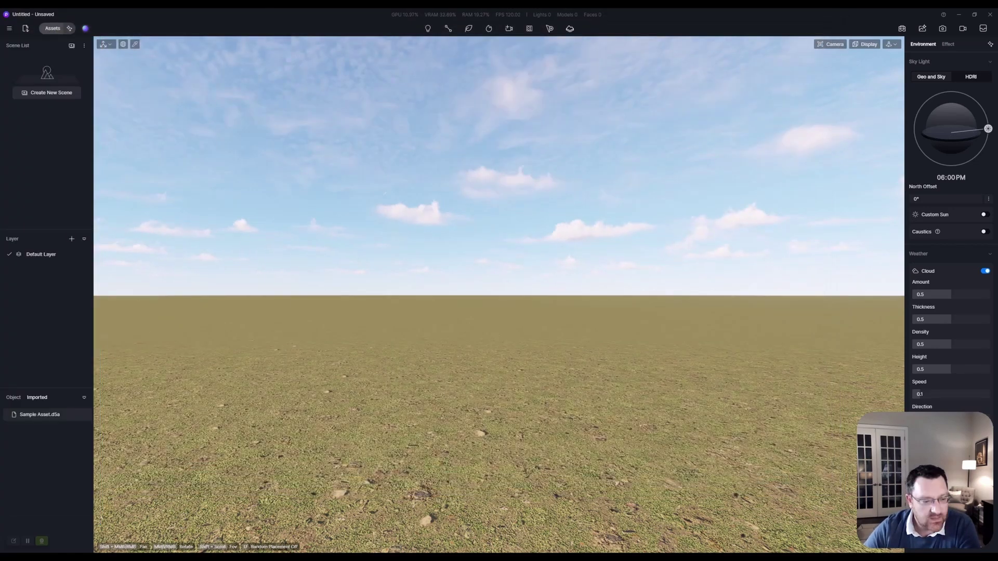
key("e")
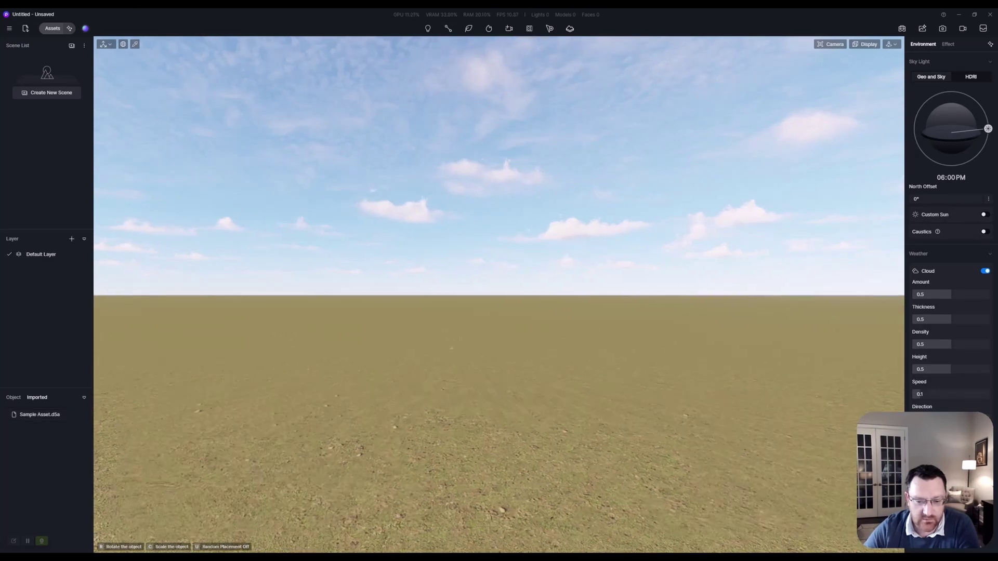
left_click(489, 414)
scroll(491, 422, "up", 10)
key("Escape")
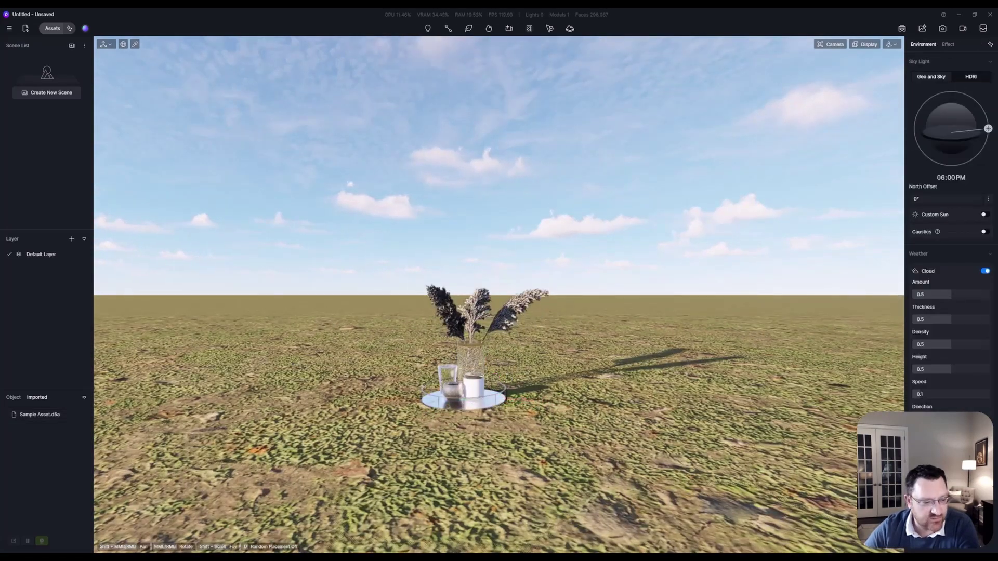
- Hide the terrain in the object list and view the placed decorative set up close
left_click(13, 397)
left_click(85, 429)
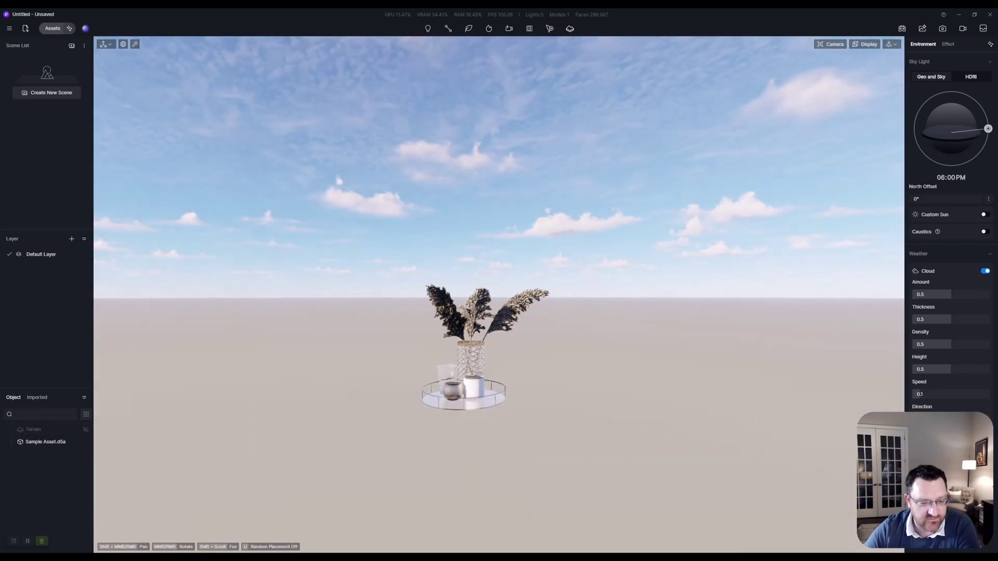
scroll(465, 390, "up", 8)
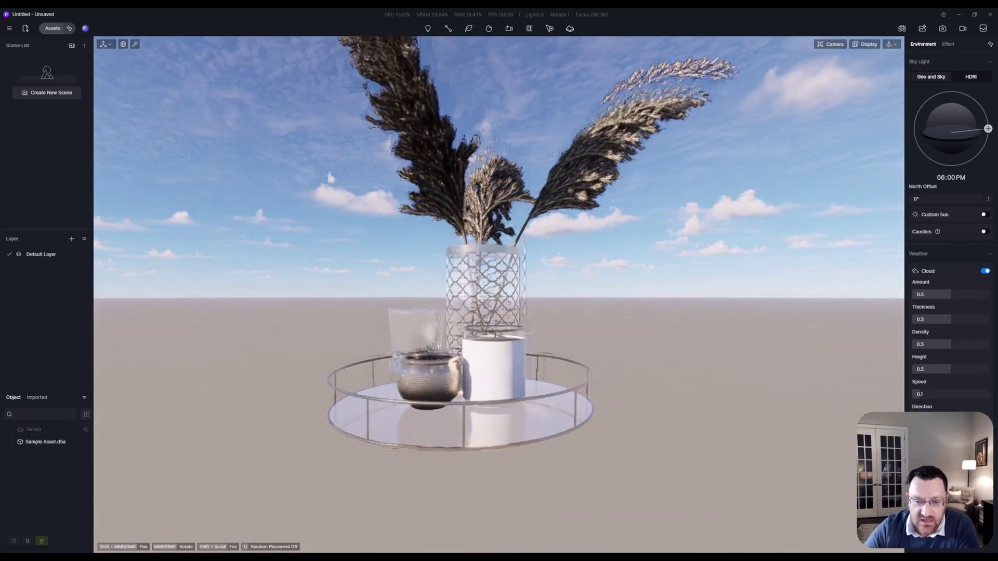
scroll(465, 364, "down", 4)
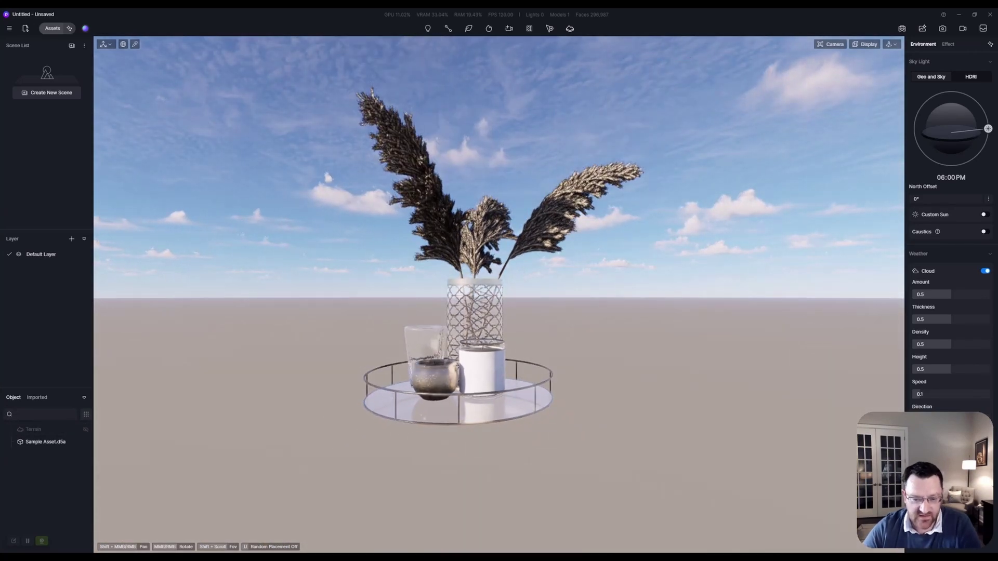
middle_click_drag(499, 312, 473, 337)
- Set the camera navigation mode to Fly and turn the view so the decorative set is better framed
left_click(890, 44)
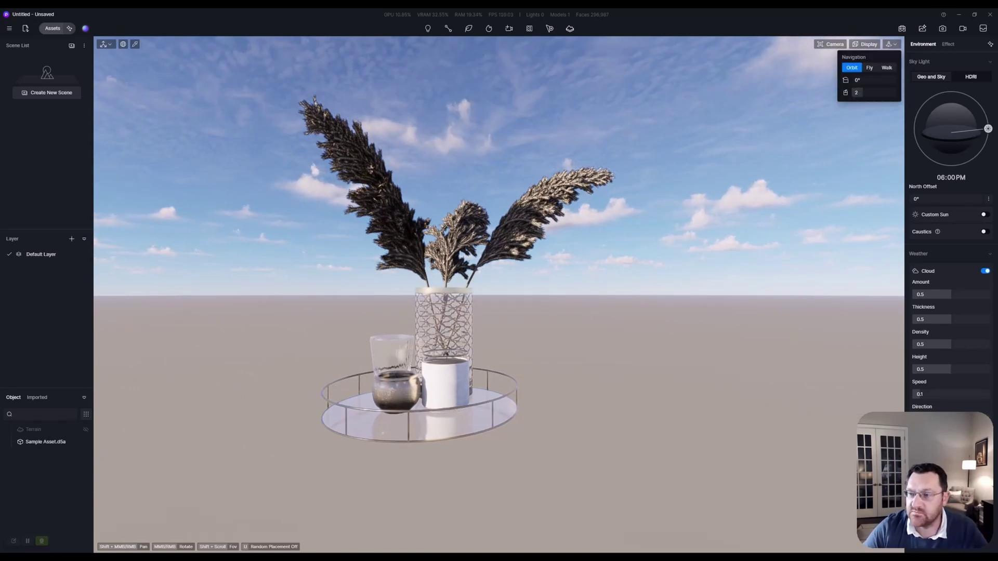
left_click(868, 68)
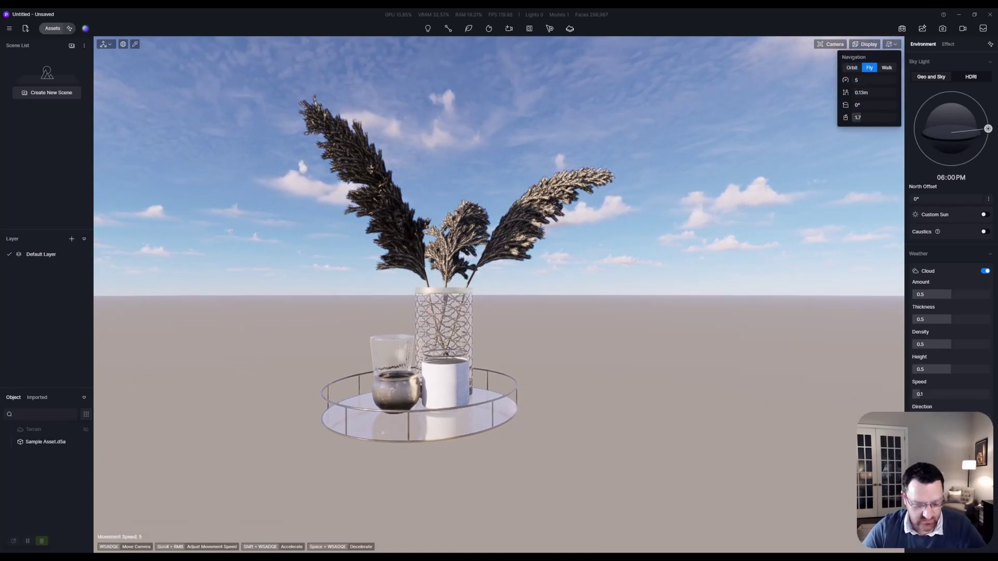
right_click_drag(498, 280, 402, 288)
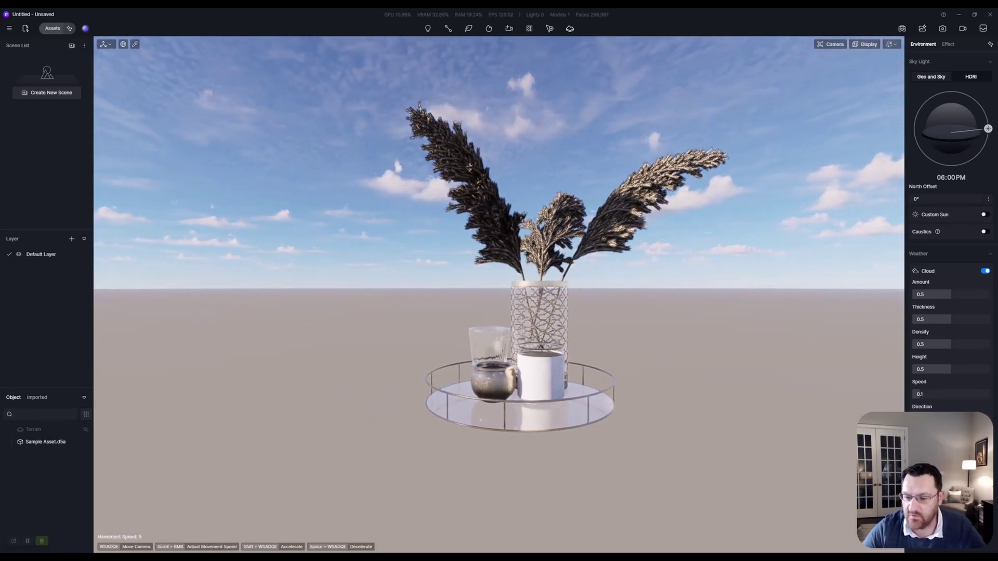
- Fly in close around the decorative set and examine the materials of the candle jars, drinking glass, vase and tray
key("w")
key("s")
key("d")
key("a")
right_click_drag(499, 281, 520, 327)
key("w")
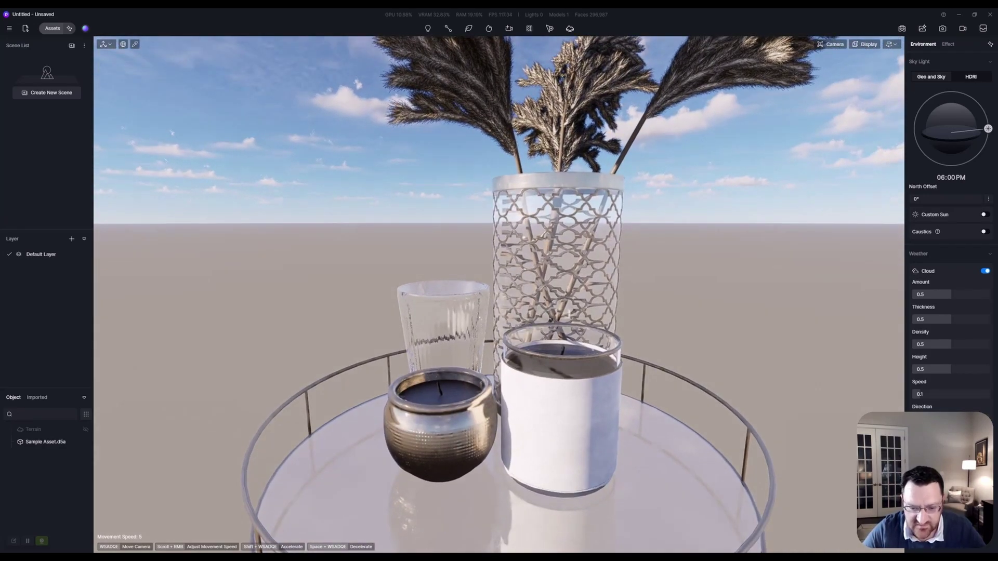
right_click_drag(499, 281, 470, 328)
key("w")
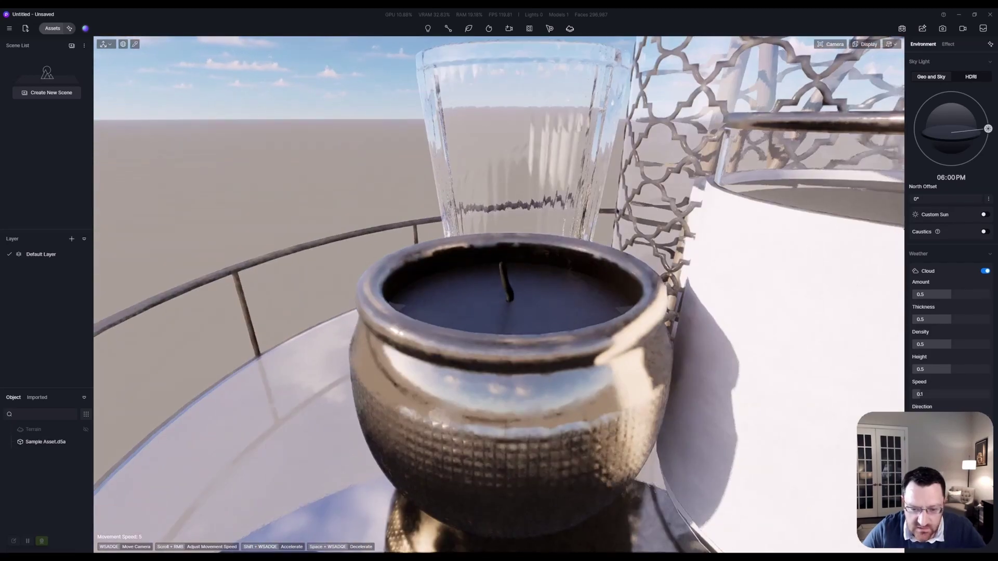
key("s")
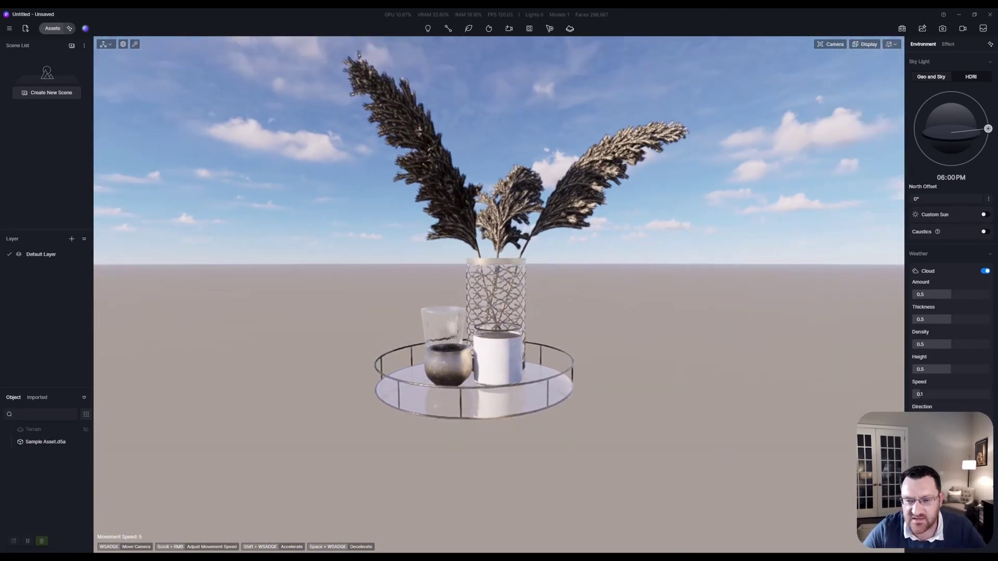
key("w")
right_click_drag(499, 280, 618, 252)
key("s")
key("w")
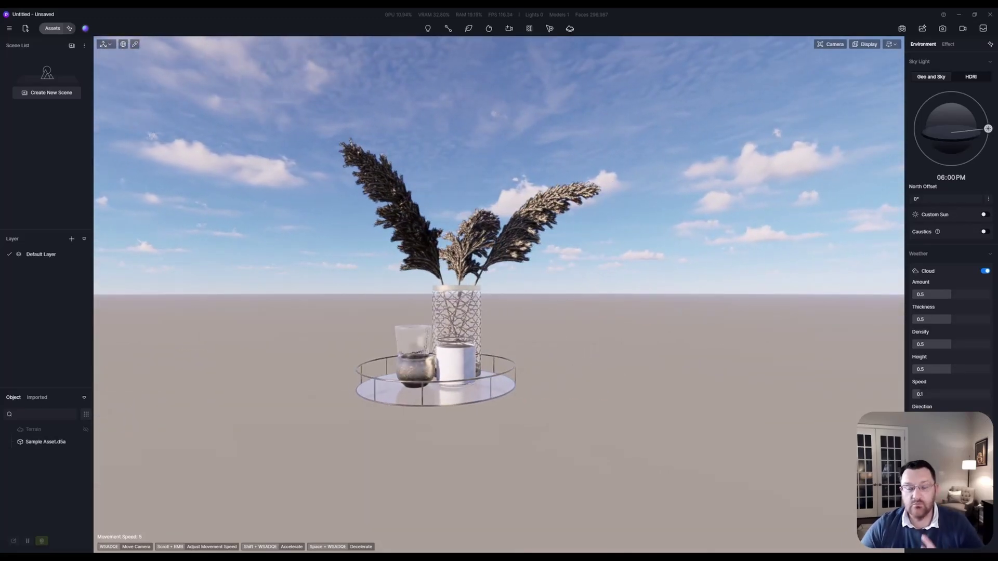
- Move the decorative set along the ground to about X -1, Y 3635 and clear the selection
left_click(393, 192)
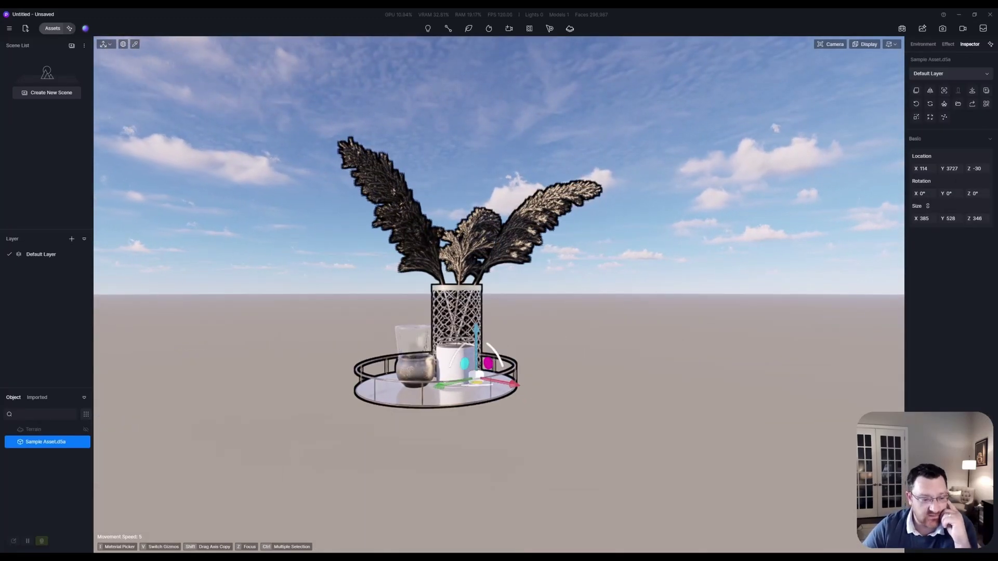
left_click_drag(476, 377, 489, 399)
key("Escape")
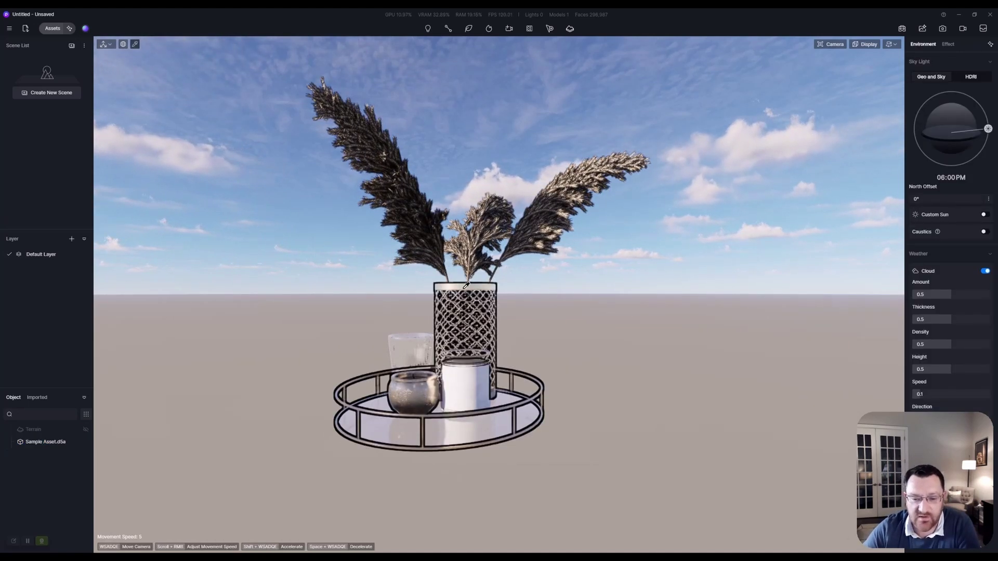
- Pick the pampas leaf and the white candle jar to review their material settings
left_click(545, 230)
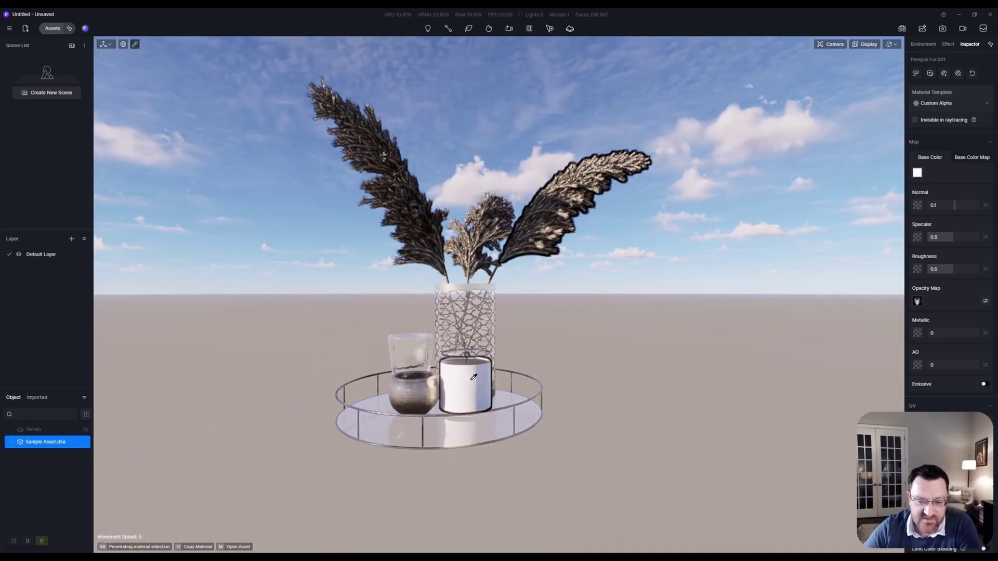
left_click(474, 384)
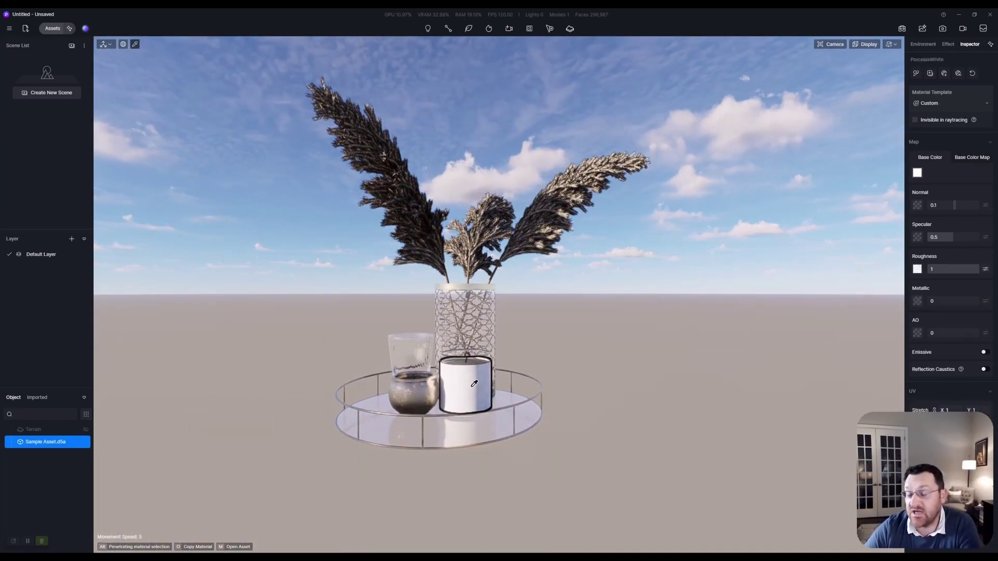
scroll(474, 383, "up", 5)
scroll(474, 383, "down", 5)
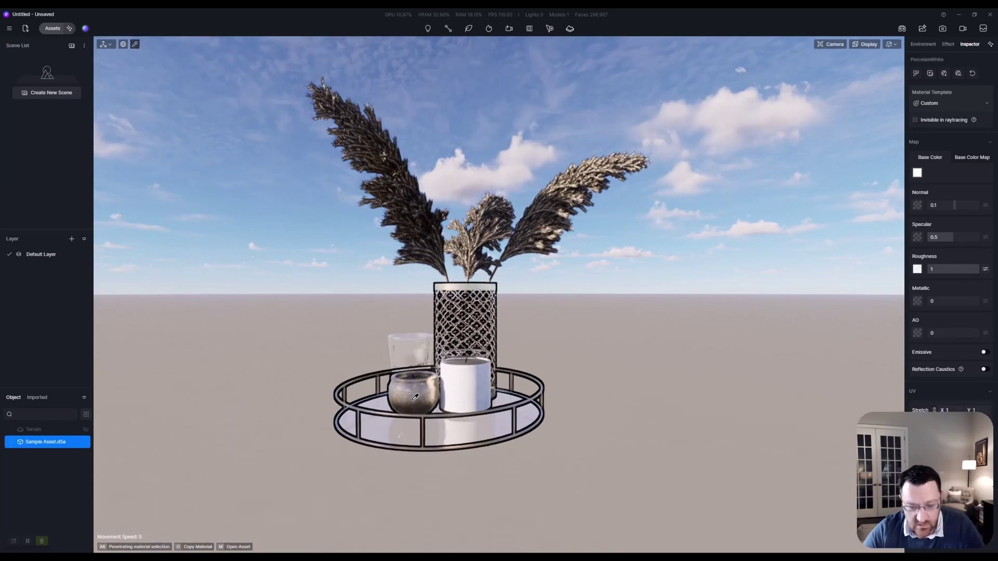
- Open the material library at the favourite materials and place its window beside the decorative set
key("m")
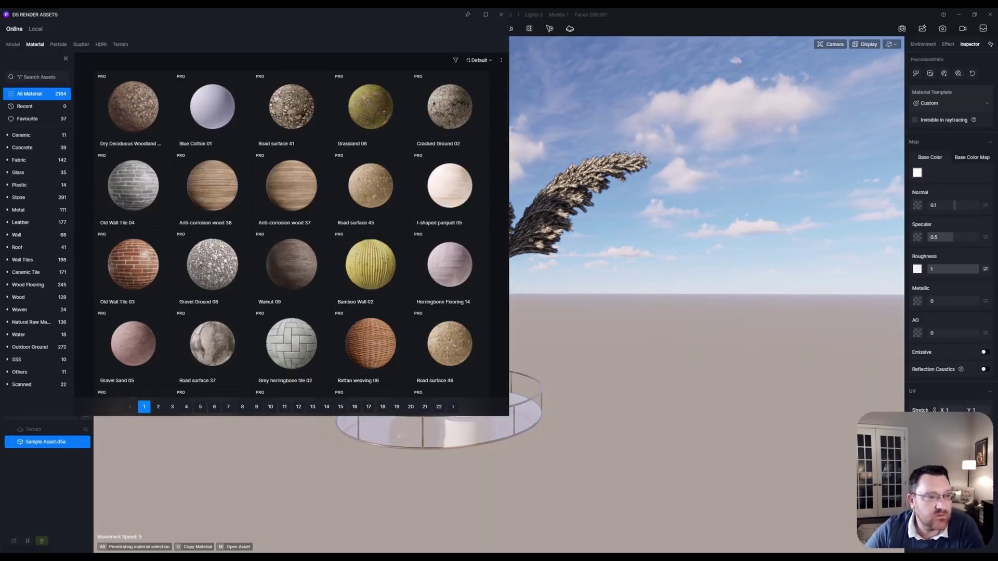
left_click_drag(254, 14, 537, 81)
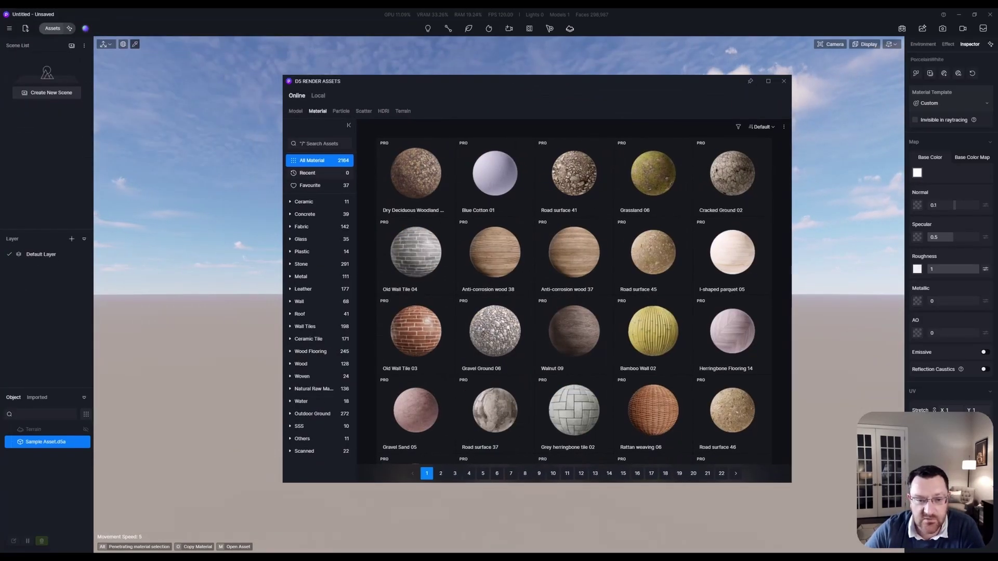
left_click(319, 185)
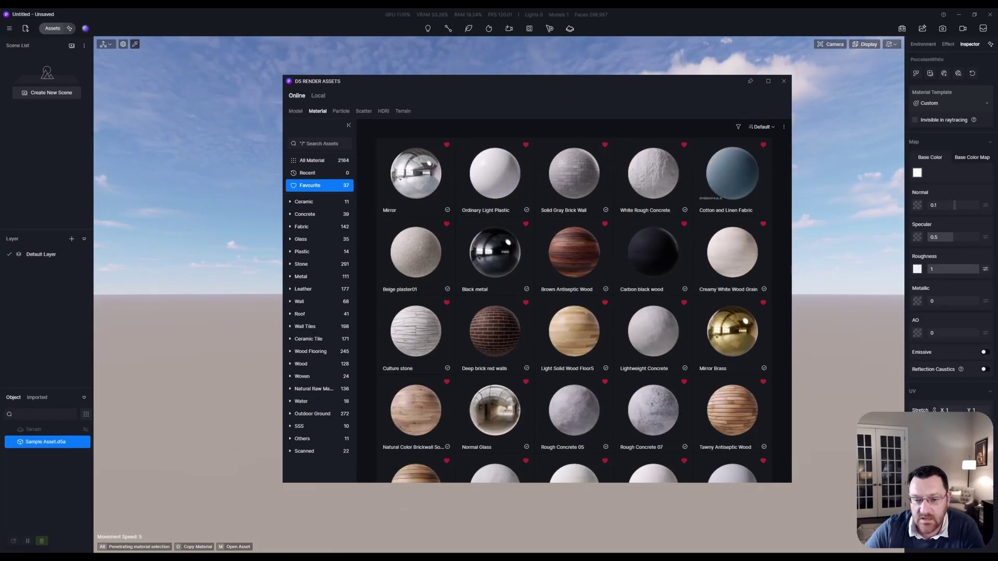
left_click_drag(505, 81, 711, 89)
left_click_drag(648, 89, 684, 96)
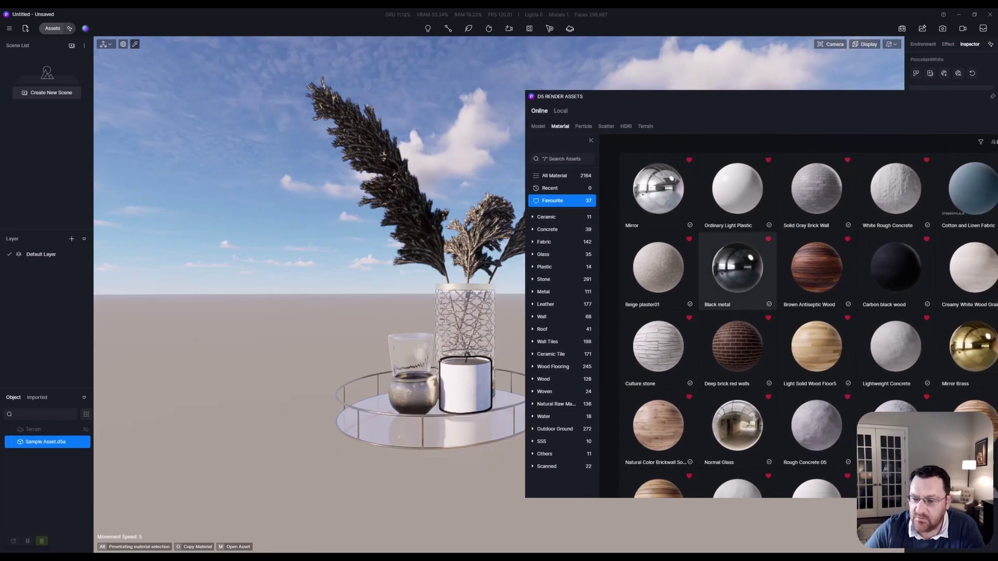
- Apply the Black metal material to the metal parts of the tray, vase and small candle jar
left_click(737, 270)
left_click_drag(737, 270, 439, 312)
left_click(426, 414)
scroll(428, 415, "up", 3)
scroll(428, 417, "down", 5)
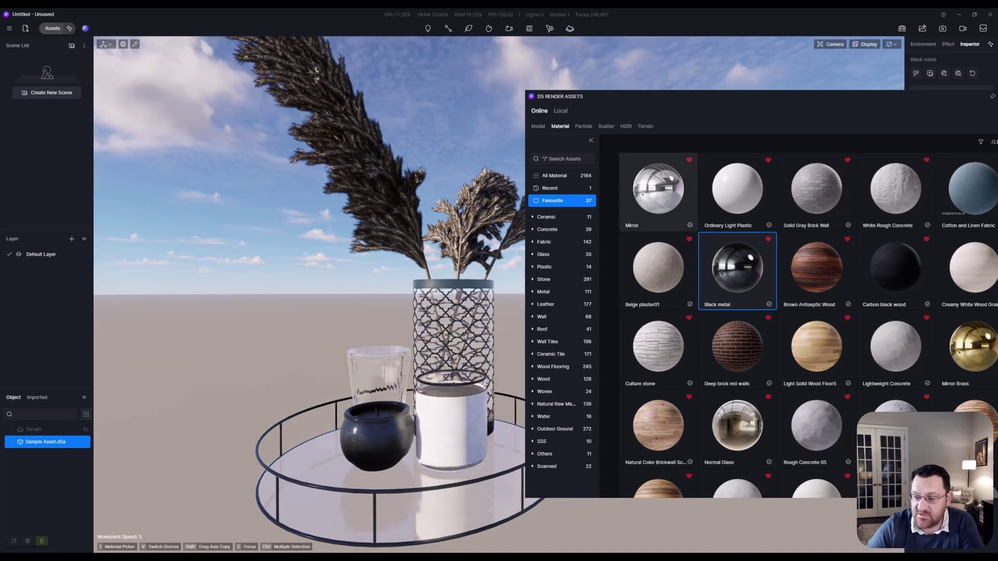
- Apply the Mirror Brass material to the metal parts of the decorative set and close the material library
left_click(970, 347)
left_click_drag(343, 445, 452, 315)
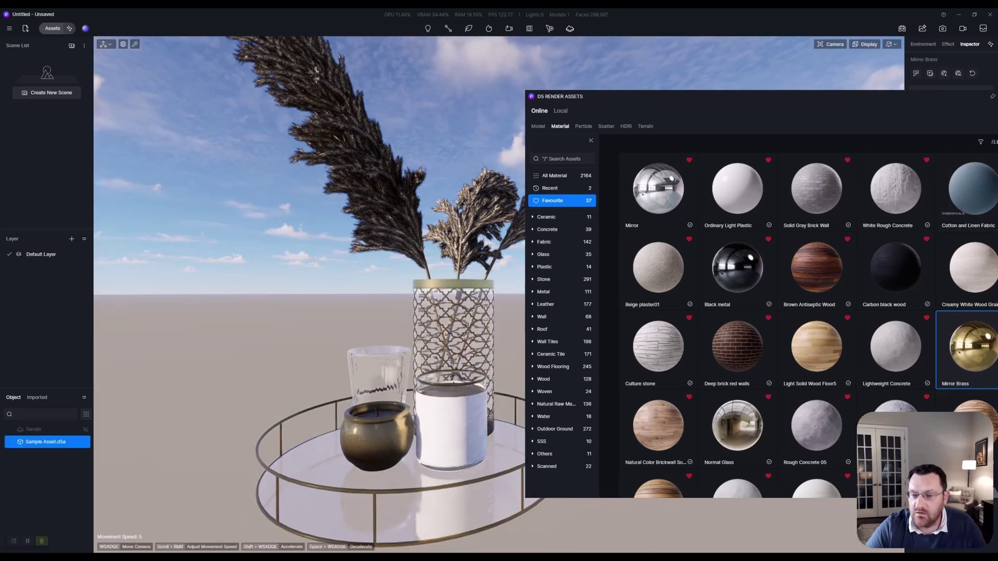
left_click_drag(688, 100, 147, 42)
left_click(484, 38)
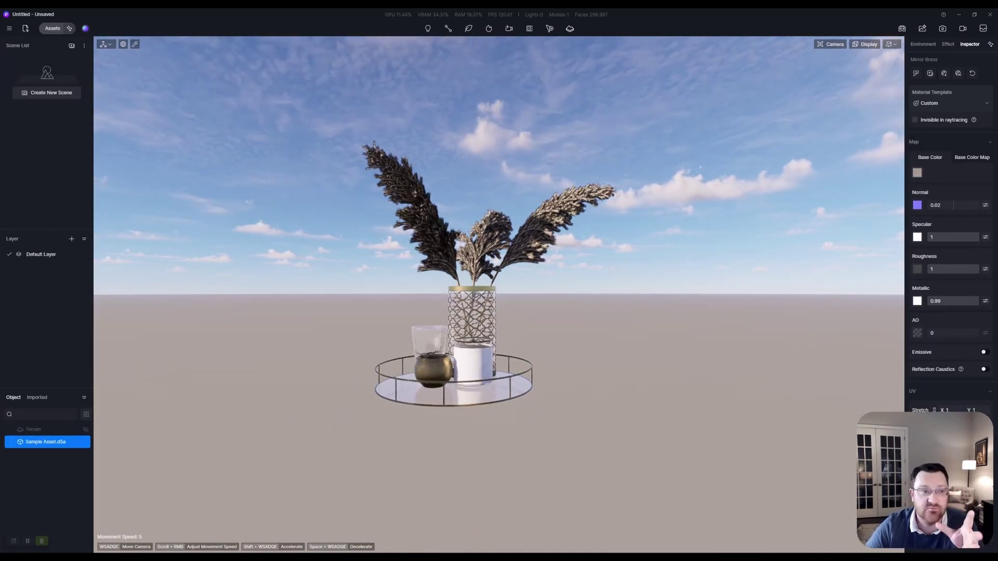
- Rename the Sample Asset.d5a object as "imeshh Asset"
scroll(499, 294, "up", 3)
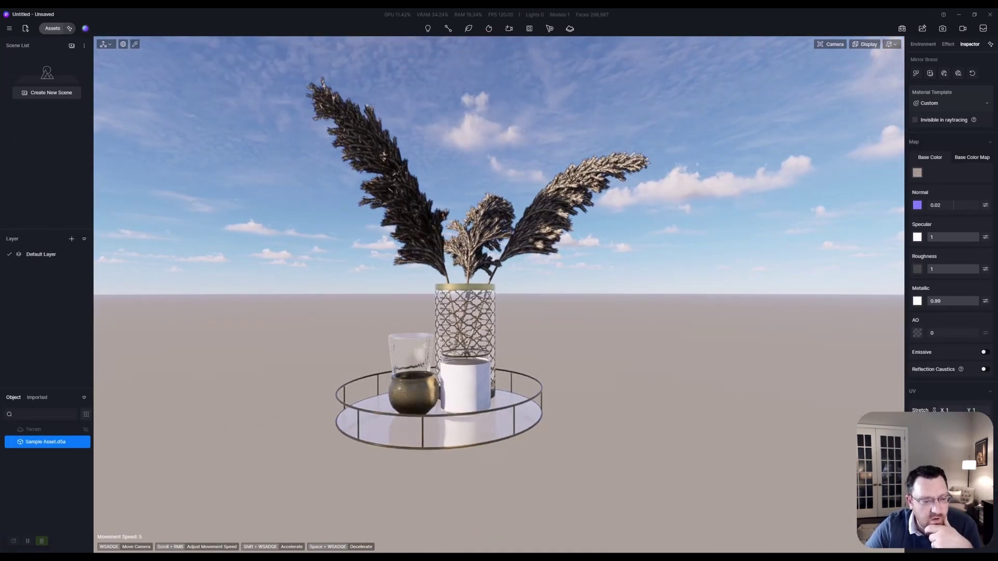
right_click(42, 441)
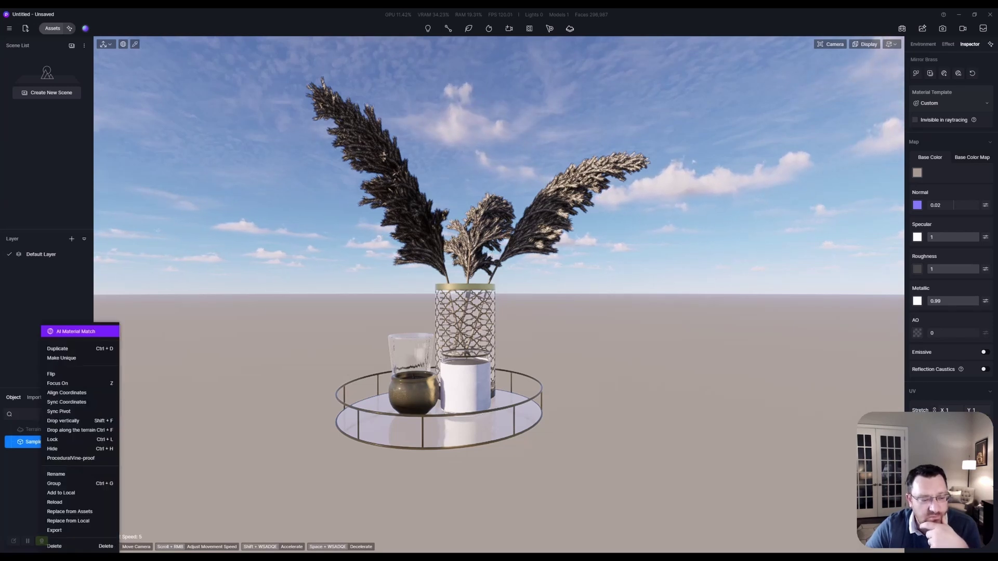
left_click(56, 473)
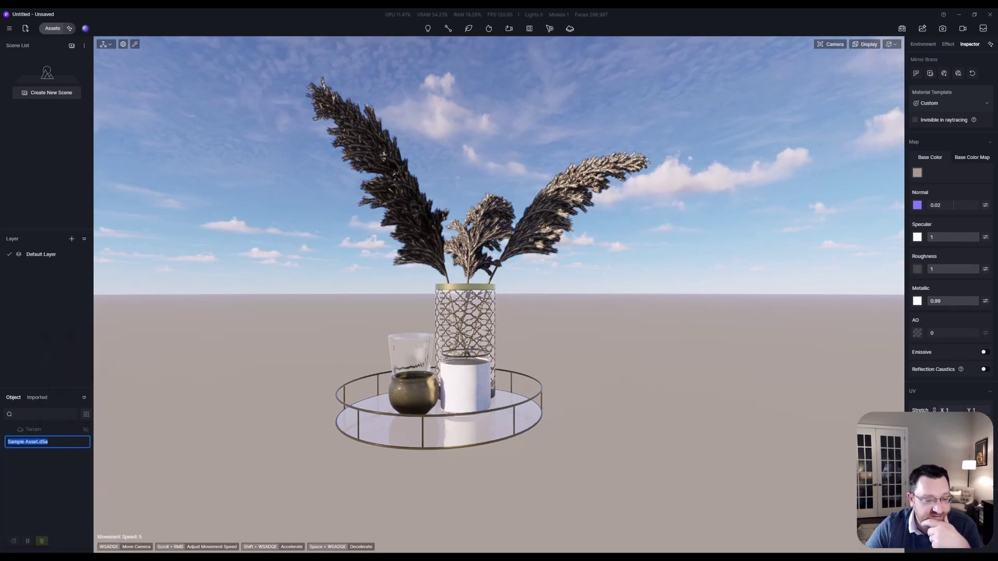
type("imeshh Asset")
key("Return")
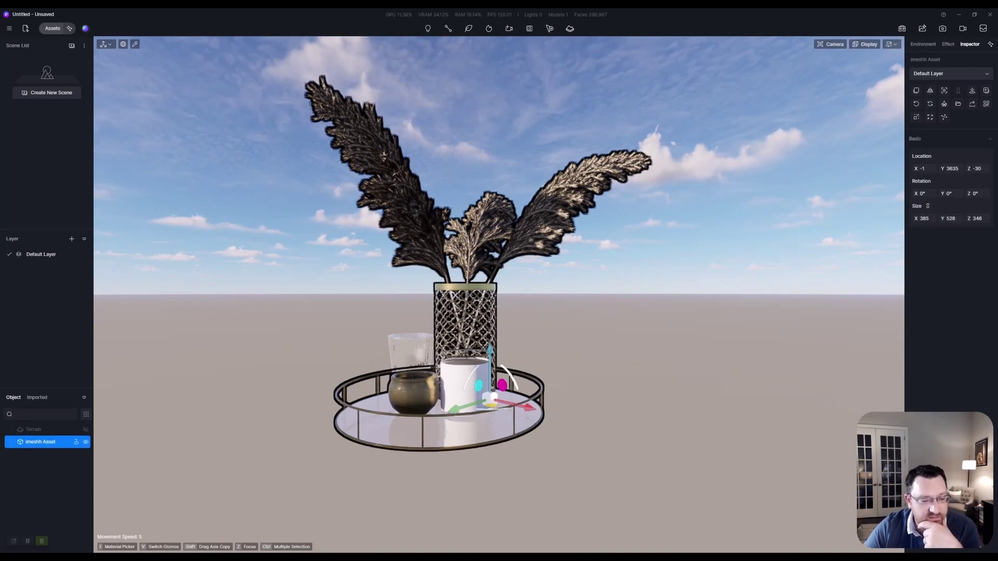
- Add the imeshh Asset object to the local asset library
right_click(44, 441)
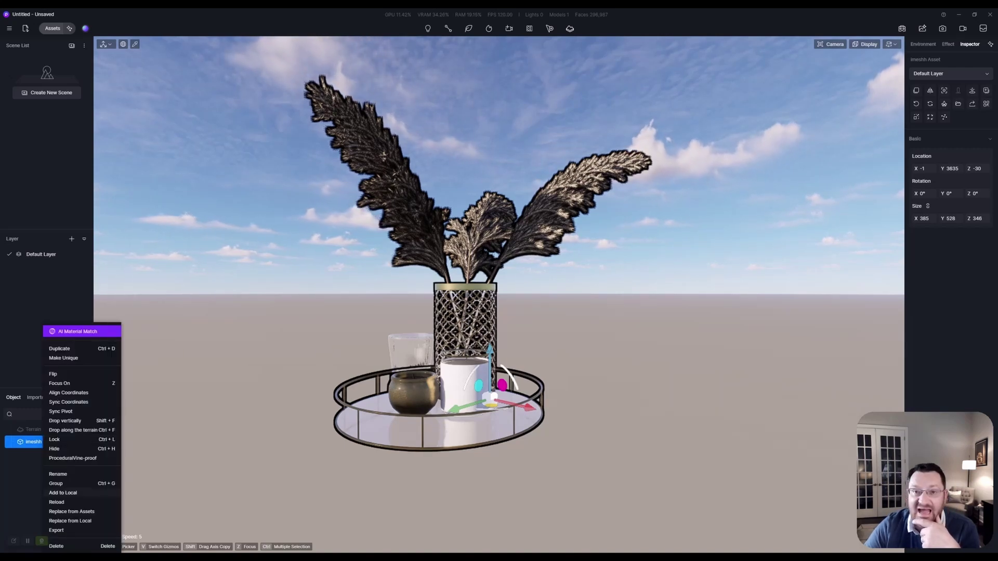
left_click(63, 492)
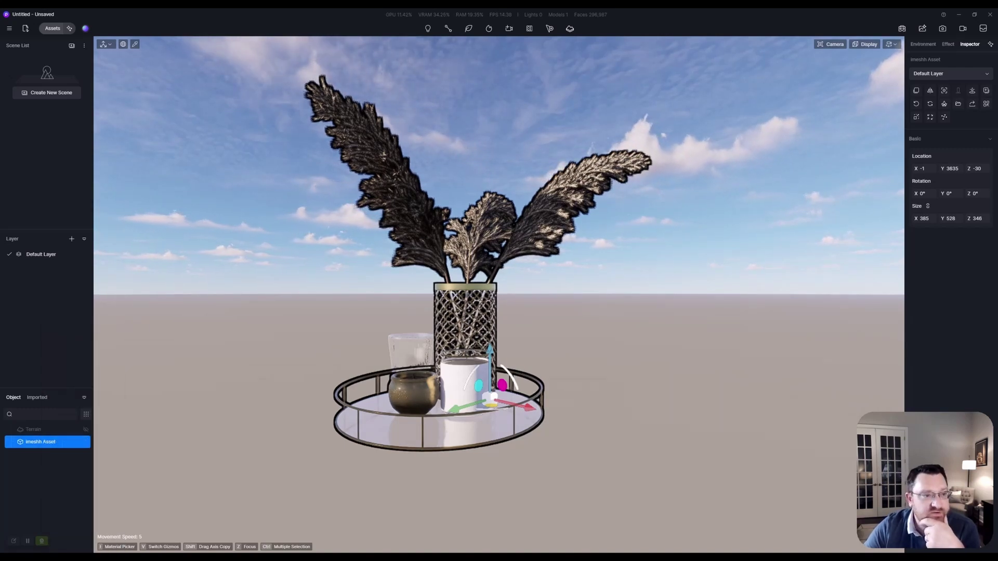
scroll(499, 295, "down", 3)
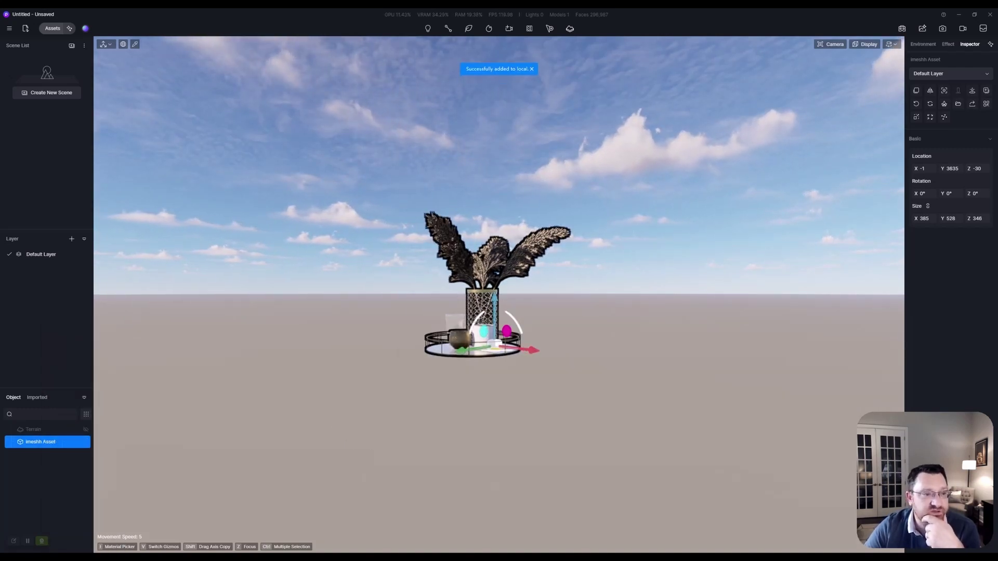
- Open the asset library's local models and bring its window fully into view
left_click(52, 28)
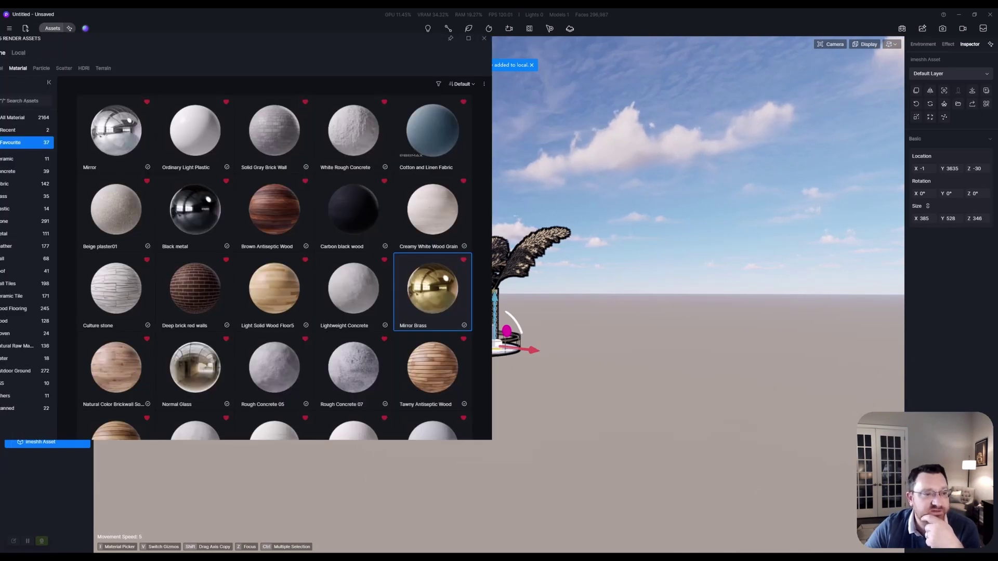
left_click(18, 52)
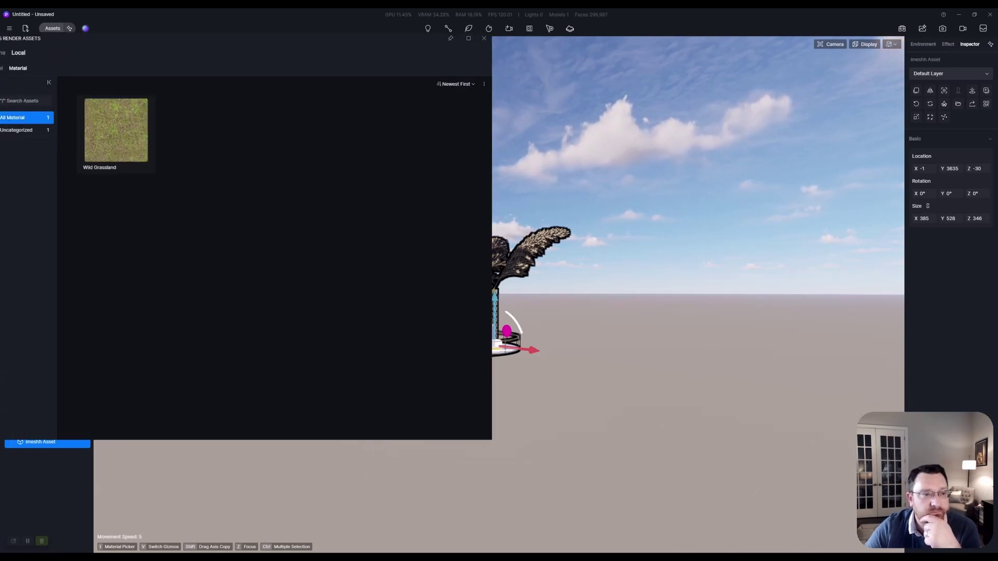
left_click_drag(244, 38, 404, 75)
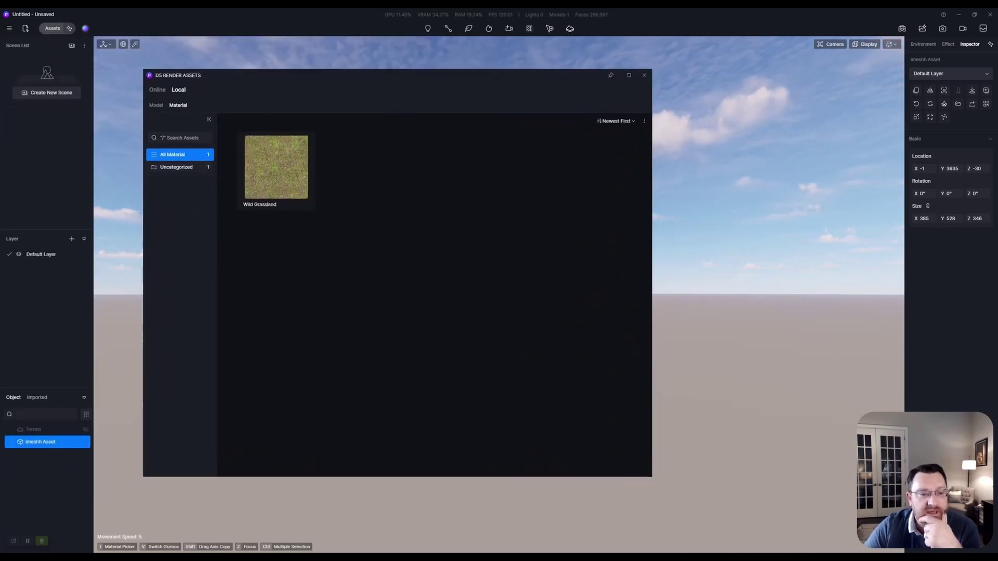
left_click(179, 166)
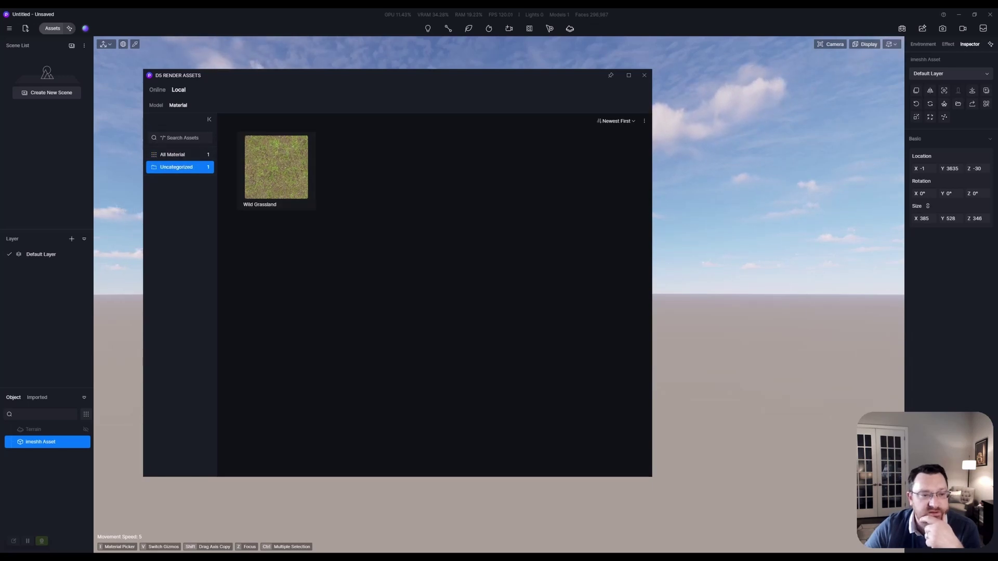
left_click(156, 105)
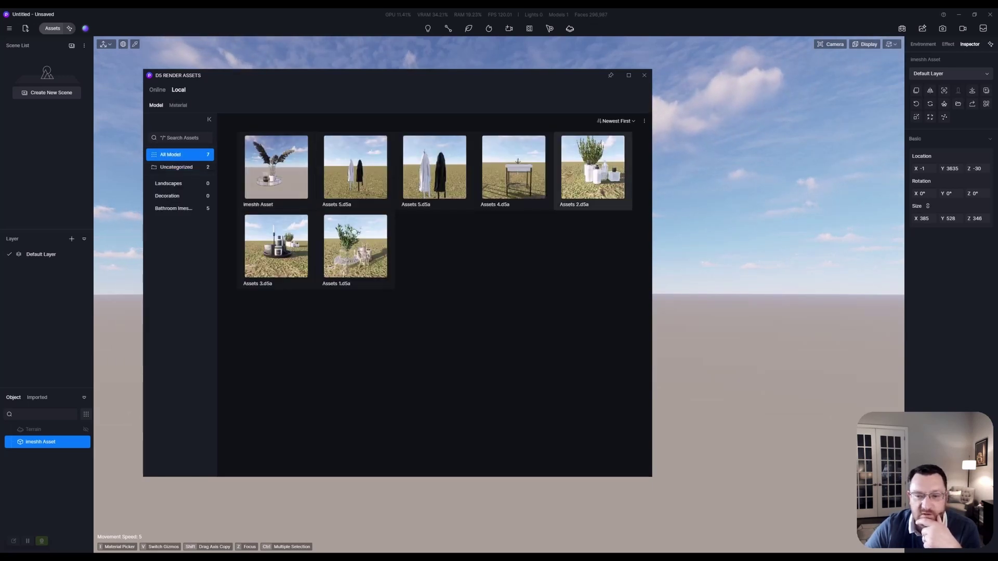
- Place the local model Assets 1.d5a in the scene and close the asset library
left_click(355, 249)
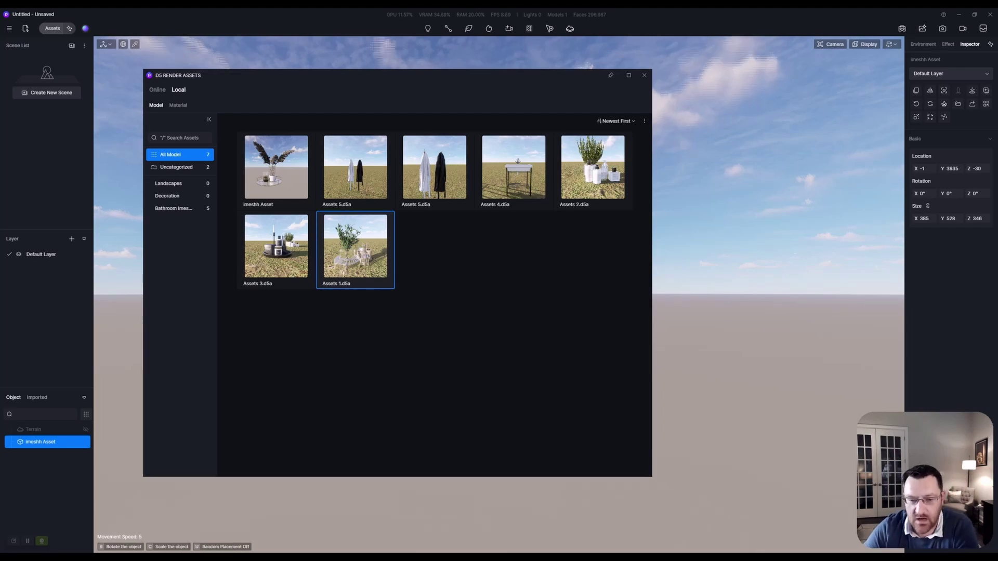
key("f")
left_click(708, 404)
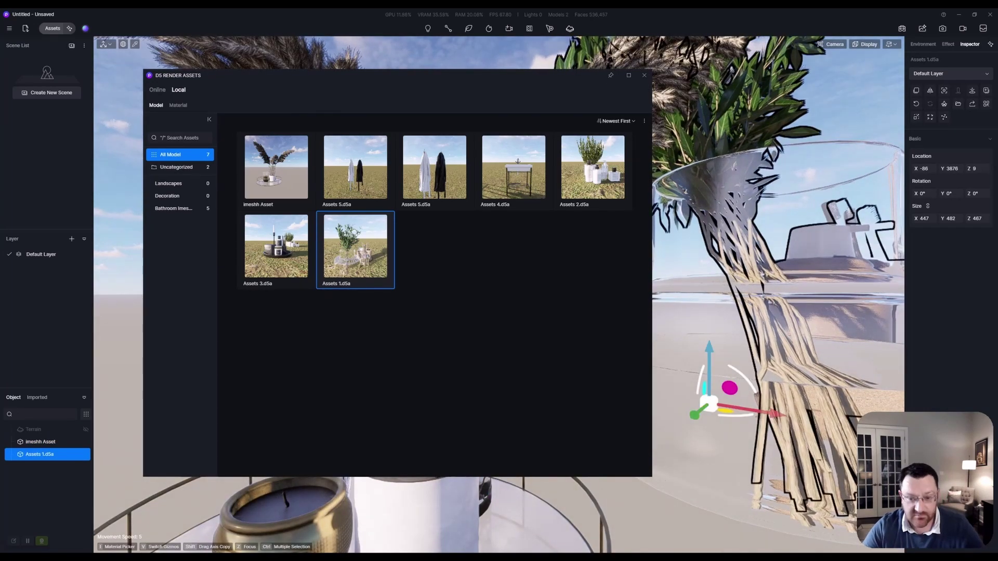
left_click(644, 74)
- Move the Assets 1.d5a model away from the decorative set to about X -244, Y 4168
scroll(499, 294, "down", 6)
right_click_drag(499, 294, 577, 327)
scroll(499, 294, "up", 5)
left_click_drag(373, 439, 565, 419)
scroll(499, 294, "down", 3)
key("d")
scroll(499, 294, "up", 3)
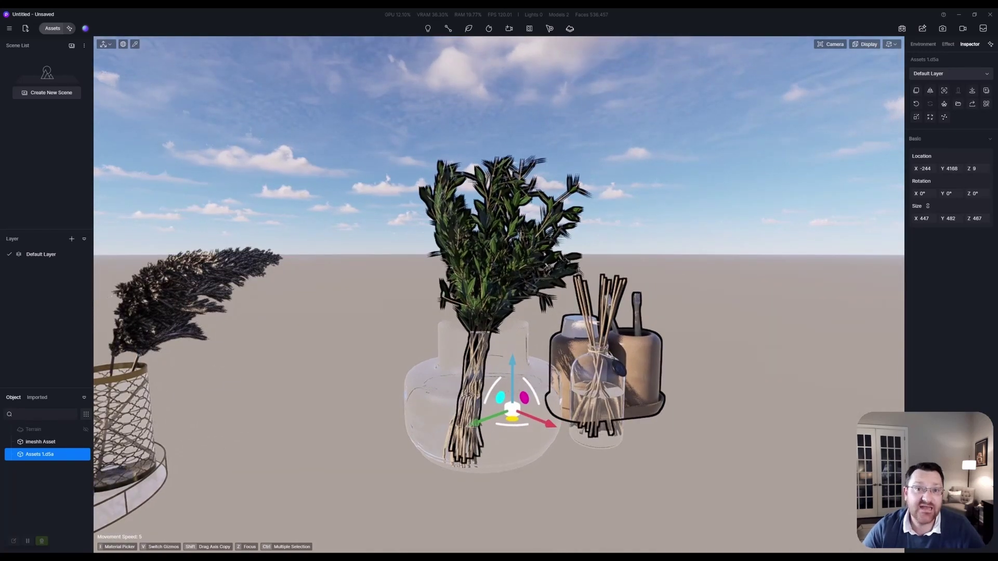
- Switch back to D5 Render and import the Sample Asset 2 D5A file from the imeshh Bathroom folder
scroll(499, 294, "down", 3)
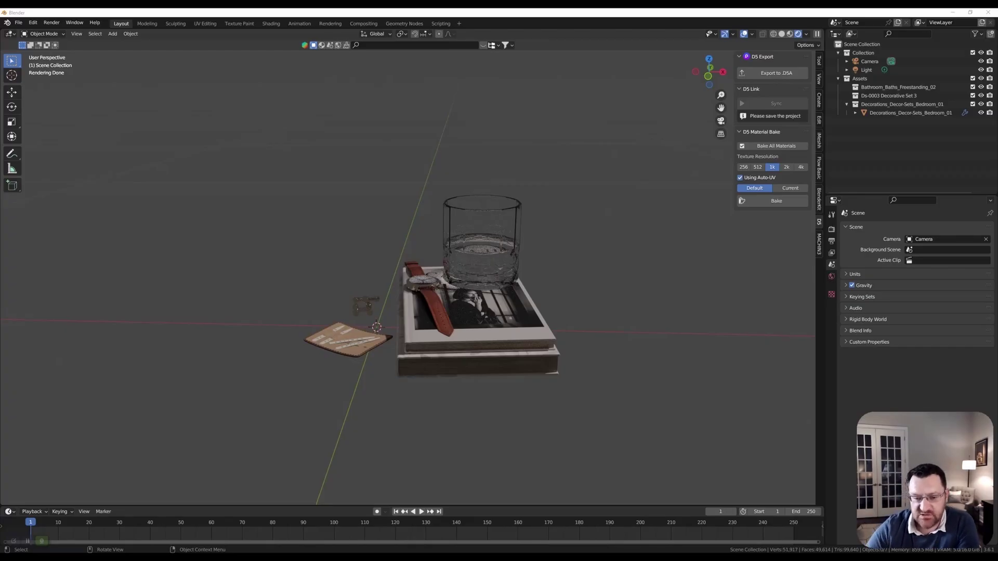
scroll(447, 306, "up", 2)
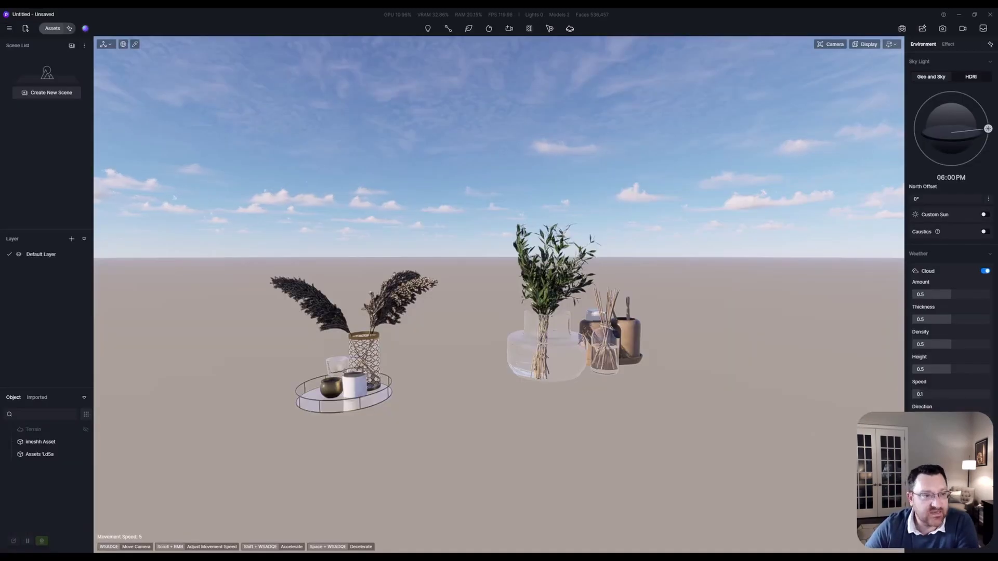
left_click(26, 28)
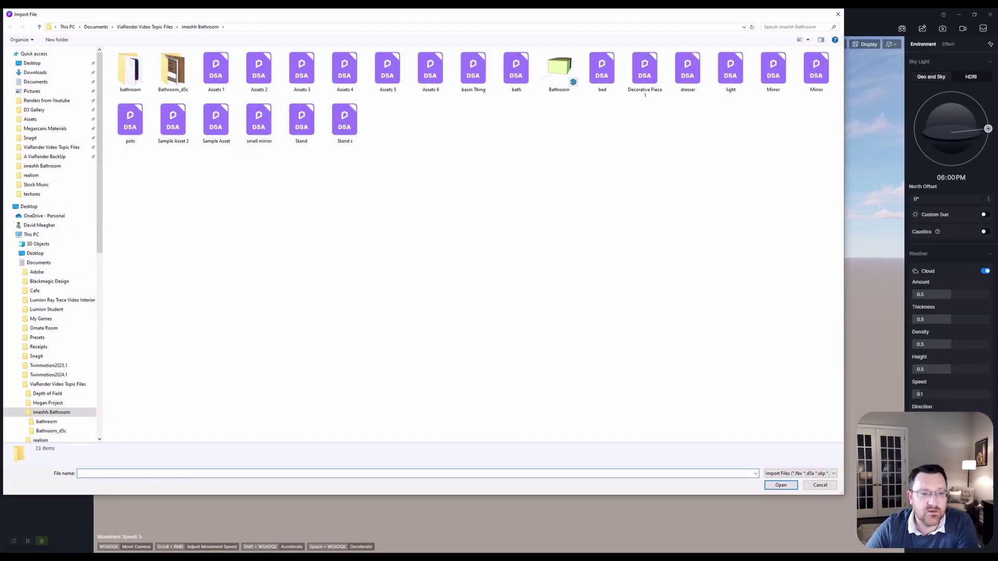
double_click(173, 123)
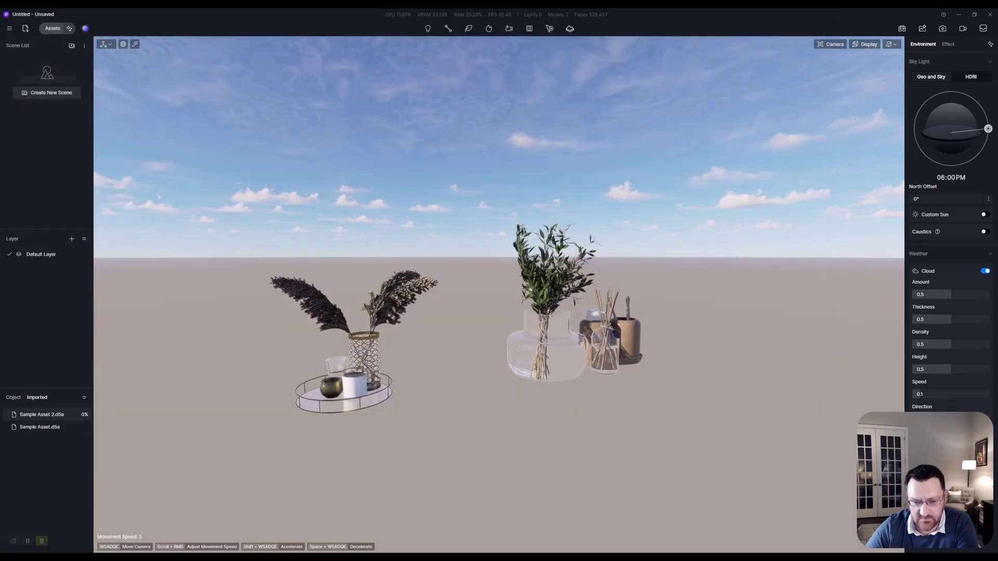
- Locate the imported Sample Asset 2 set beside the other decorative sets, deselect it and bring it fully into view
scroll(499, 294, "down", 3)
right_click_drag(499, 294, 384, 294)
scroll(499, 294, "up", 2)
scroll(498, 291, "up", 3)
scroll(498, 295, "down", 3)
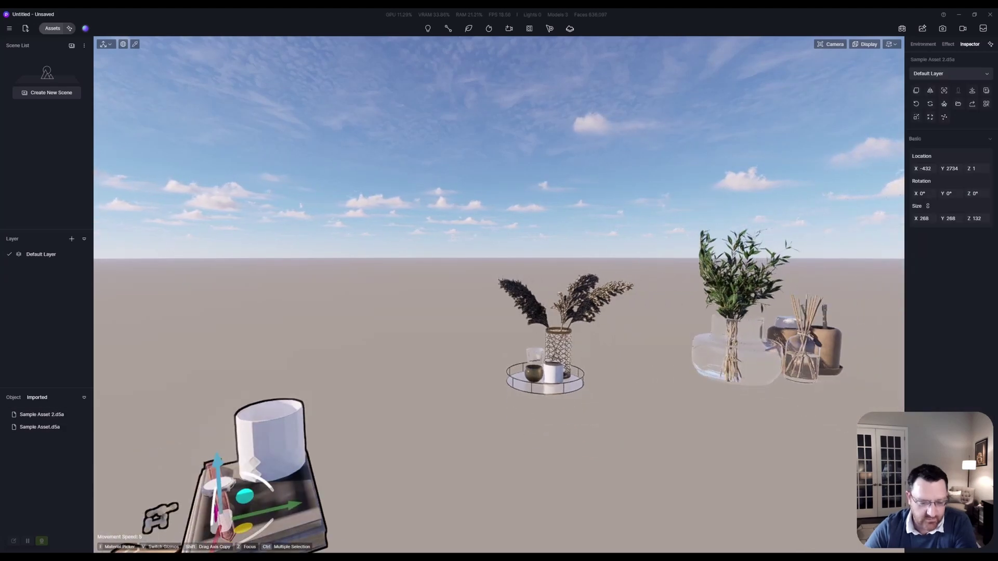
key("Escape")
right_click_drag(499, 294, 499, 360)
scroll(498, 360, "down", 2)
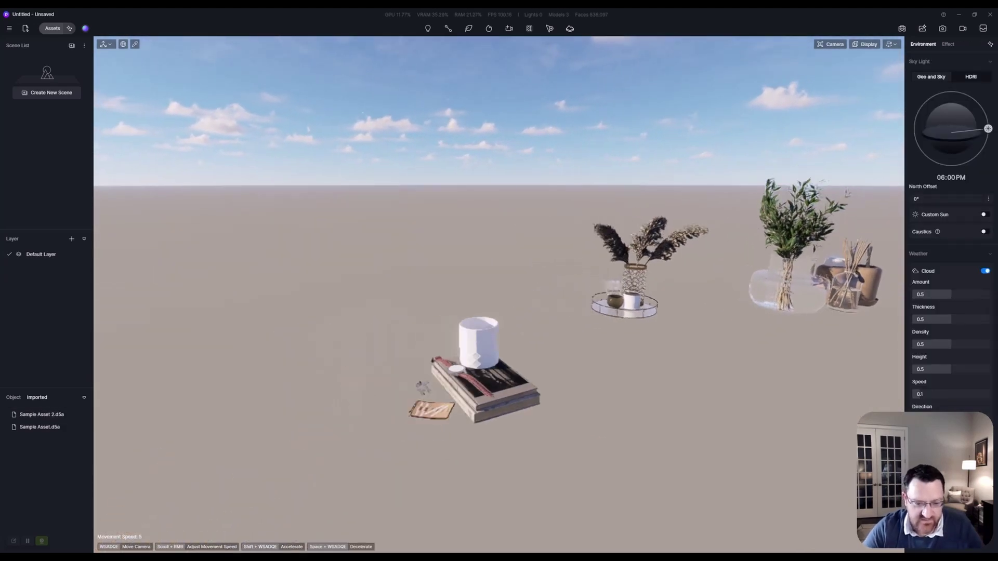
- Examine the imported set's tumbler, watch and strap, book cover and cufflinks up close
key("w")
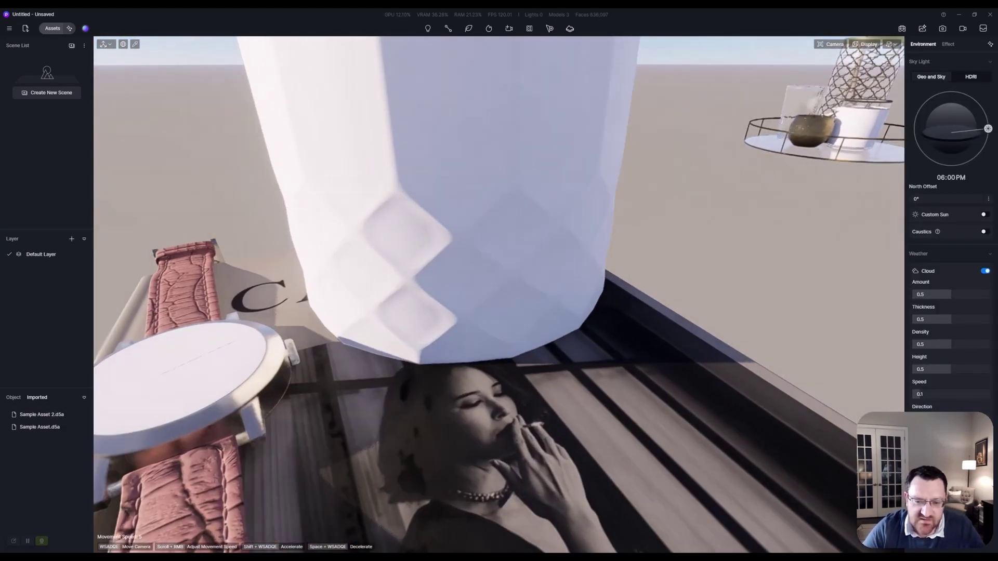
key("s")
key("w")
right_click_drag(499, 294, 437, 325)
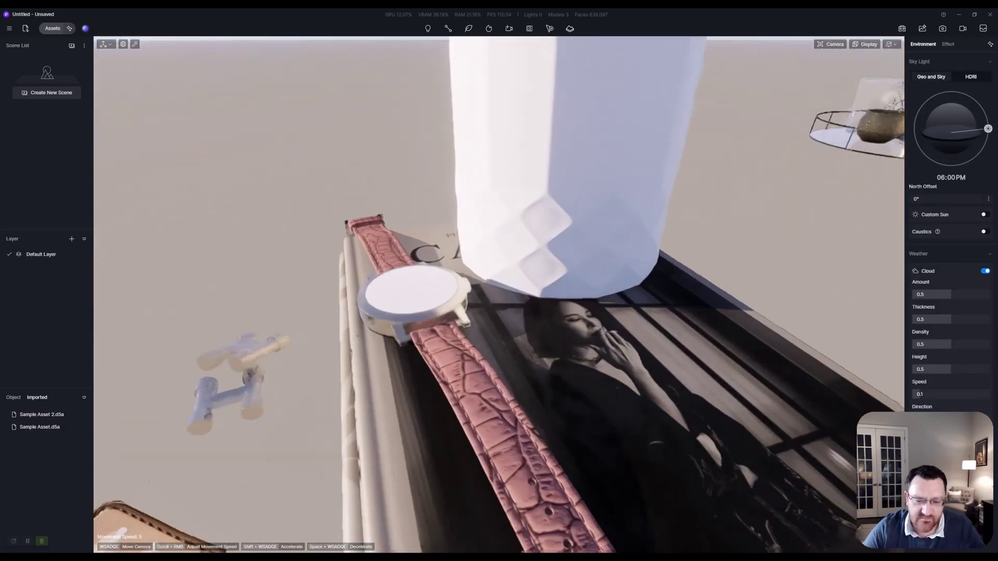
key("s")
key("w")
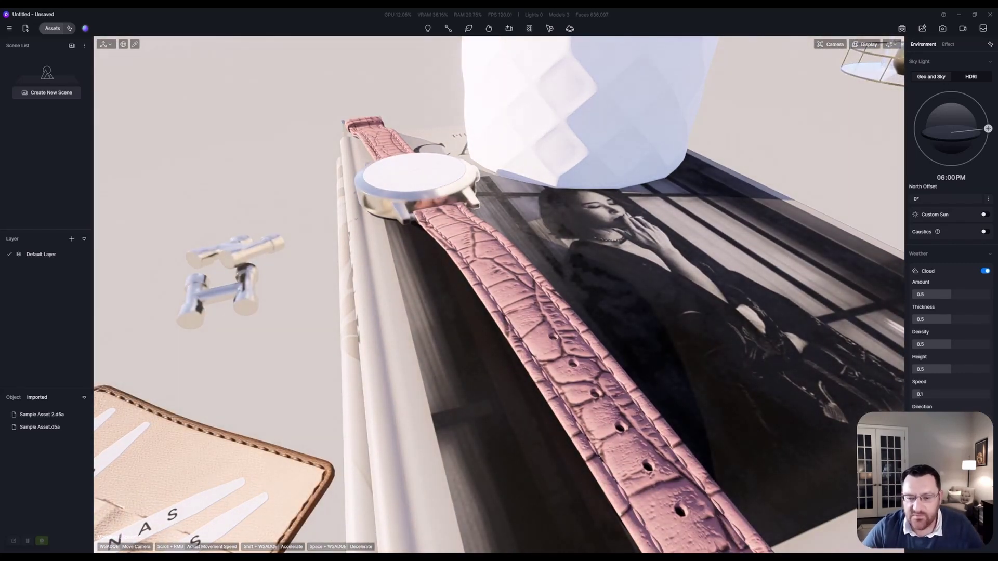
- Switch to Blender and examine the original glass, watch strap and books of the bedroom set for comparison
key("alt+Tab")
scroll(510, 296, "up", 5)
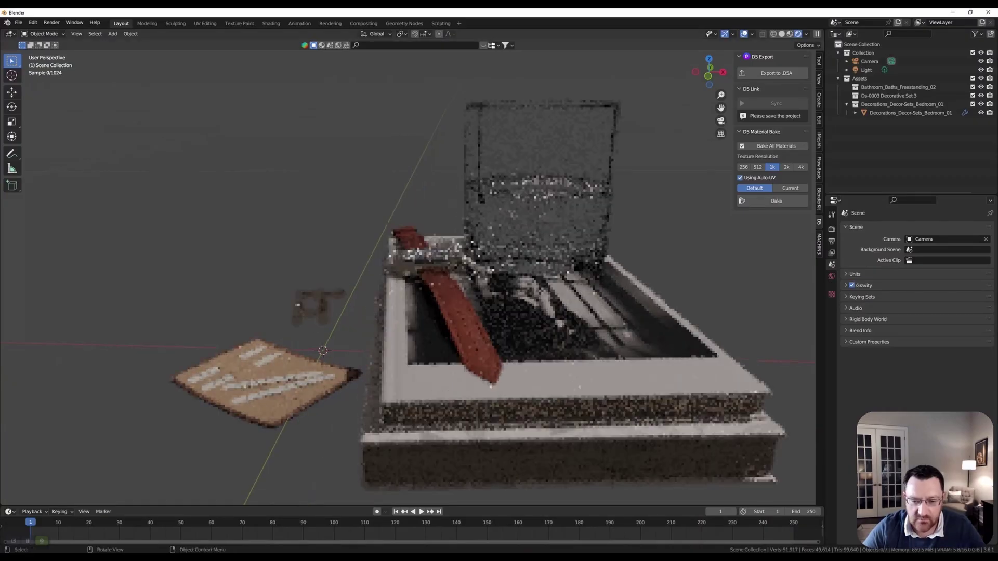
right_click(509, 296)
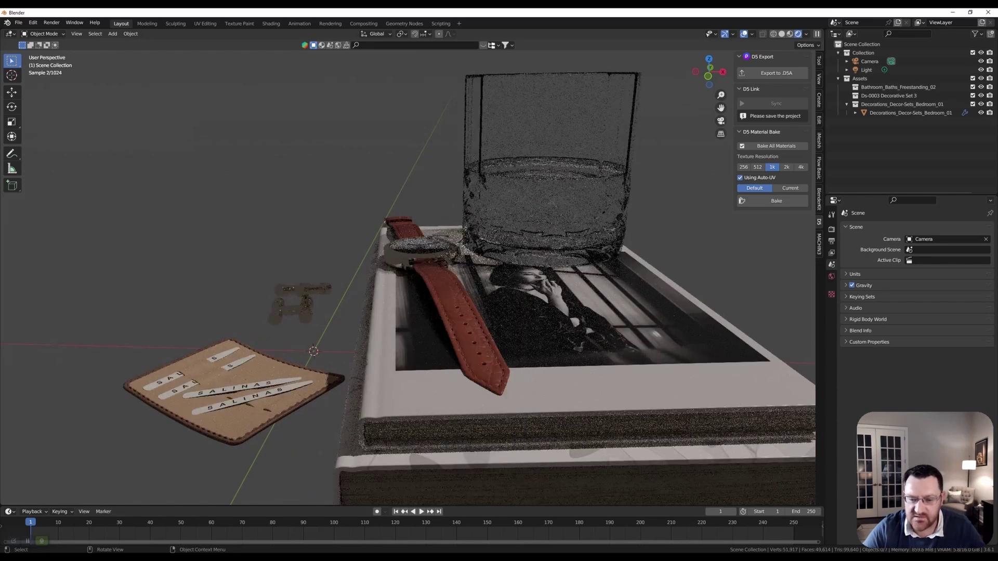
middle_click_drag(485, 337, 502, 368)
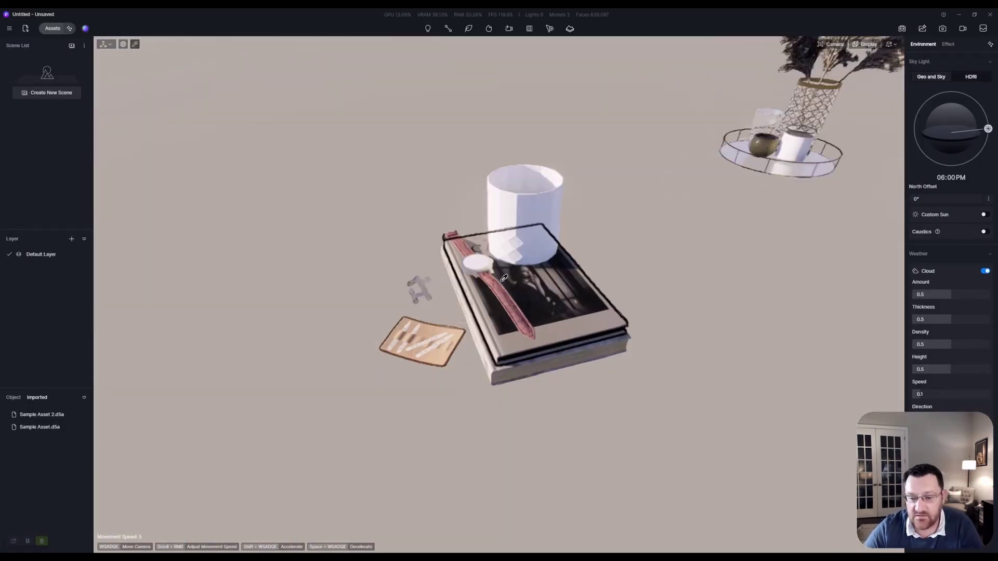
- Pick the watch strap's leather material and set its UV stretch to 4.131 in X and Y
scroll(501, 280, "up", 5)
scroll(503, 291, "down", 4)
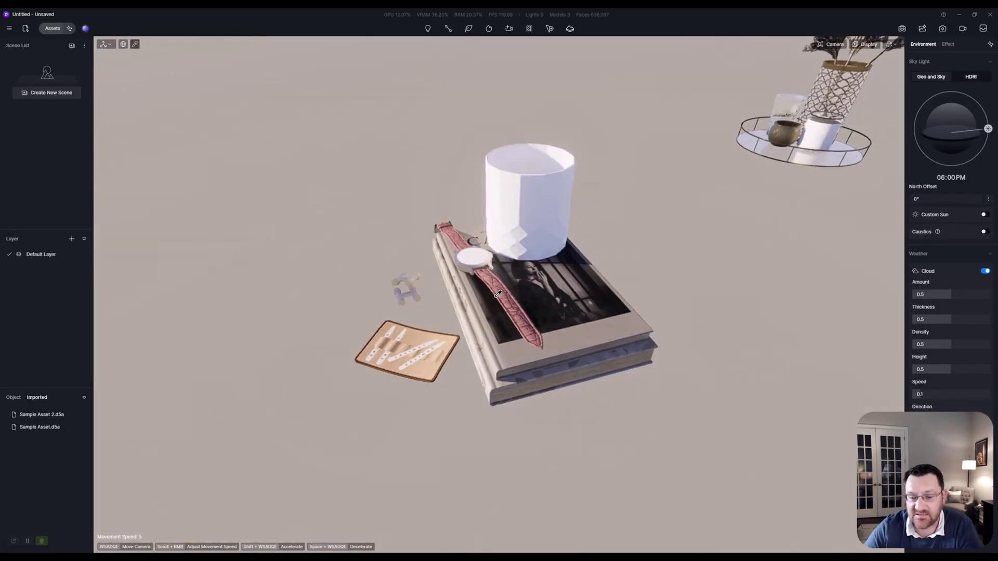
left_click(498, 292)
scroll(498, 292, "up", 5)
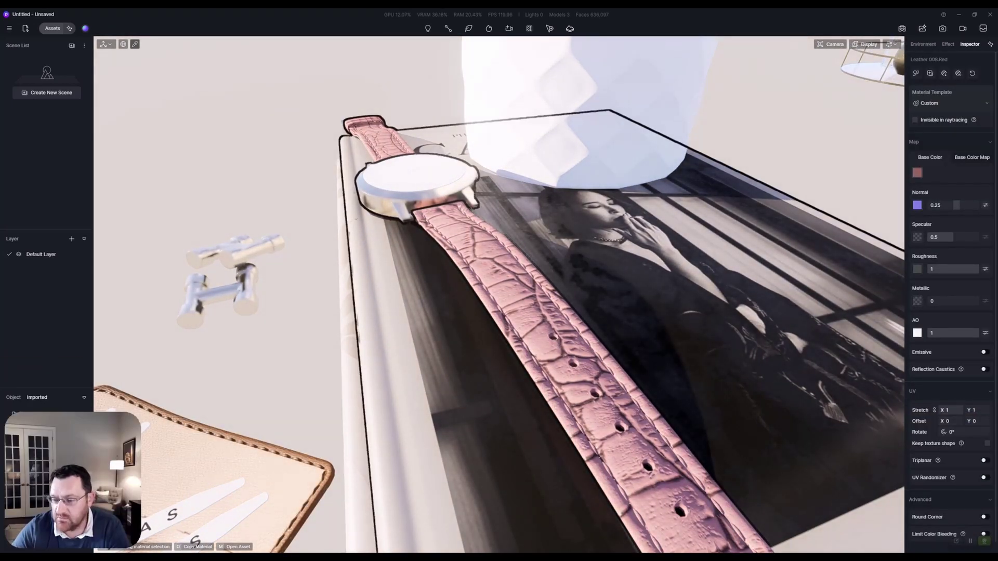
left_click_drag(950, 410, 968, 410)
scroll(532, 306, "down", 5)
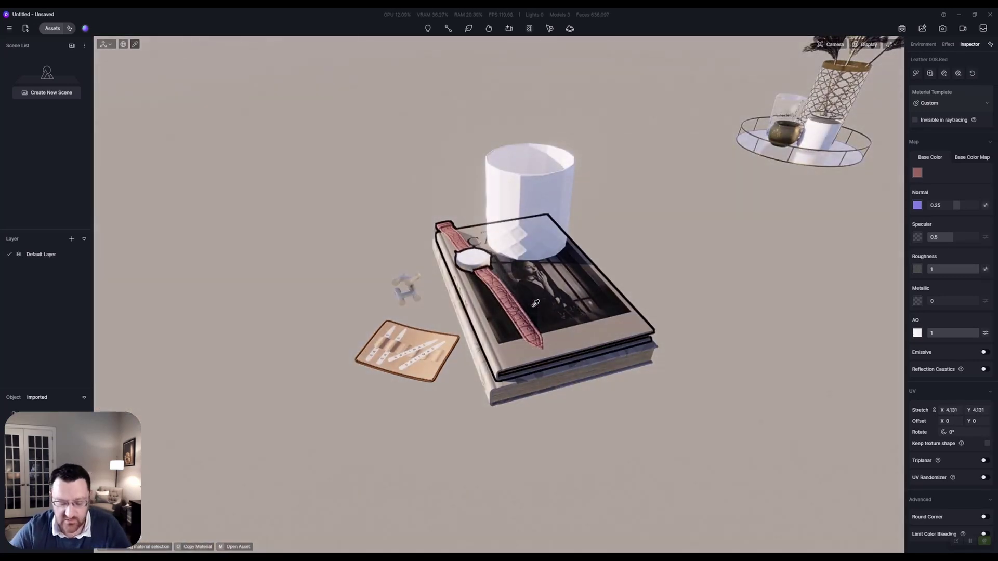
- Open the asset library's online materials and search them for "leather"
key("m")
left_click(178, 105)
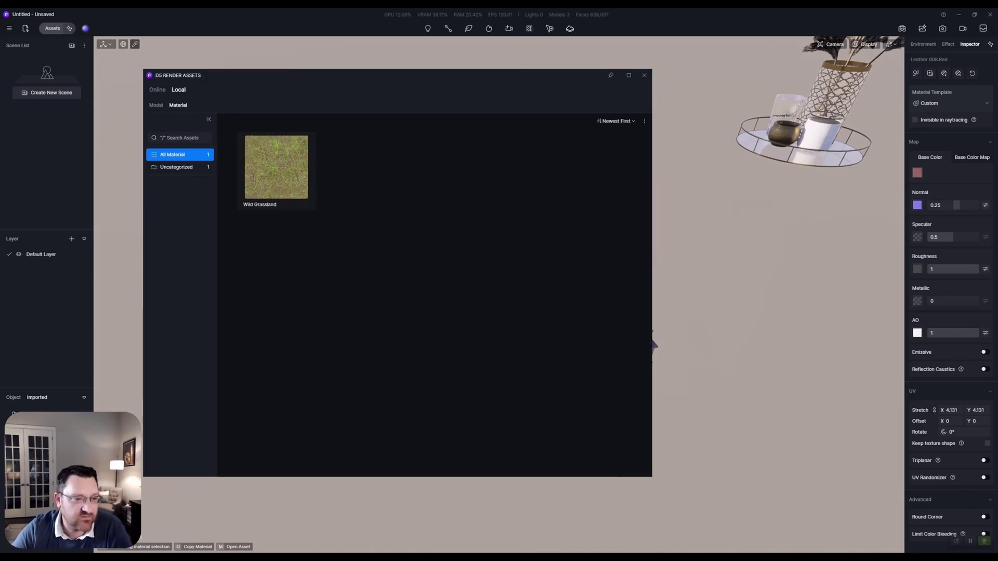
left_click(157, 90)
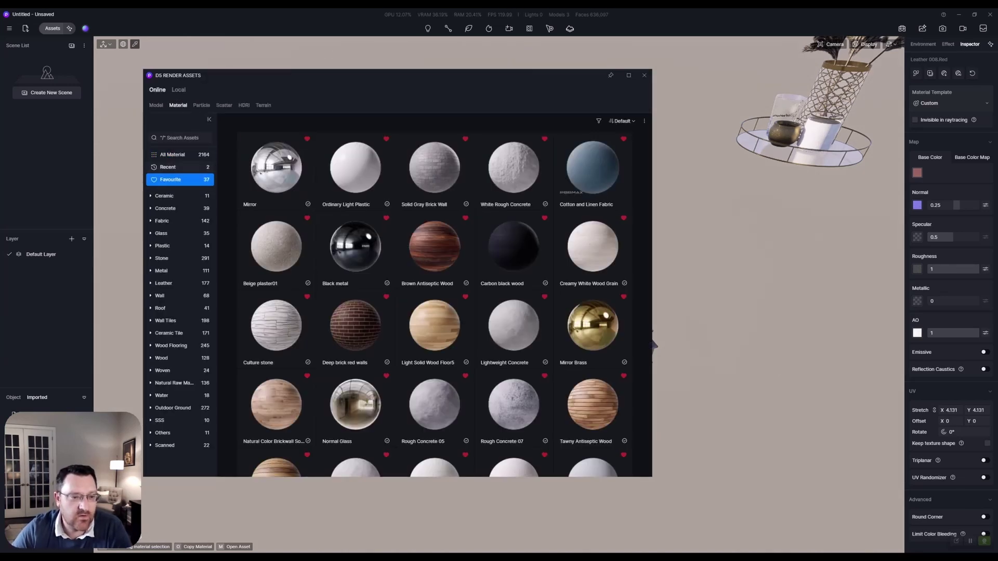
left_click(180, 137)
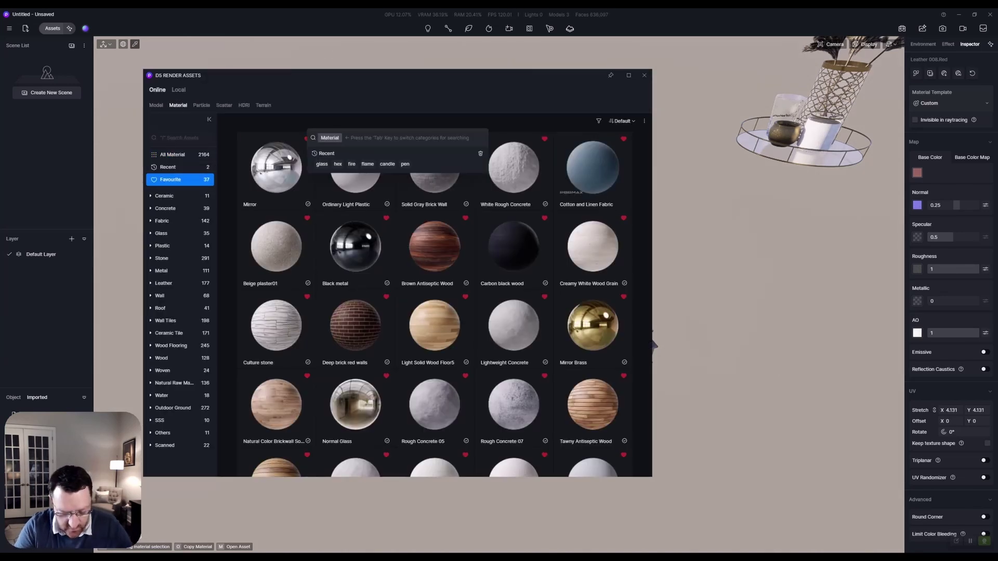
type("leather")
key("Return")
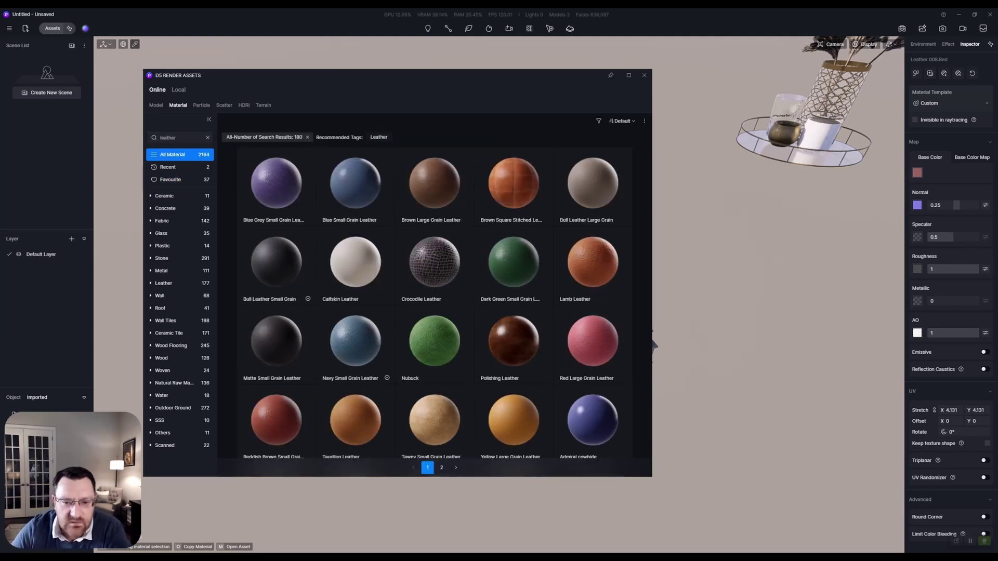
- Download the Brown Large Grain Leather material, apply it to the watch strap and close the asset library
left_click(434, 183)
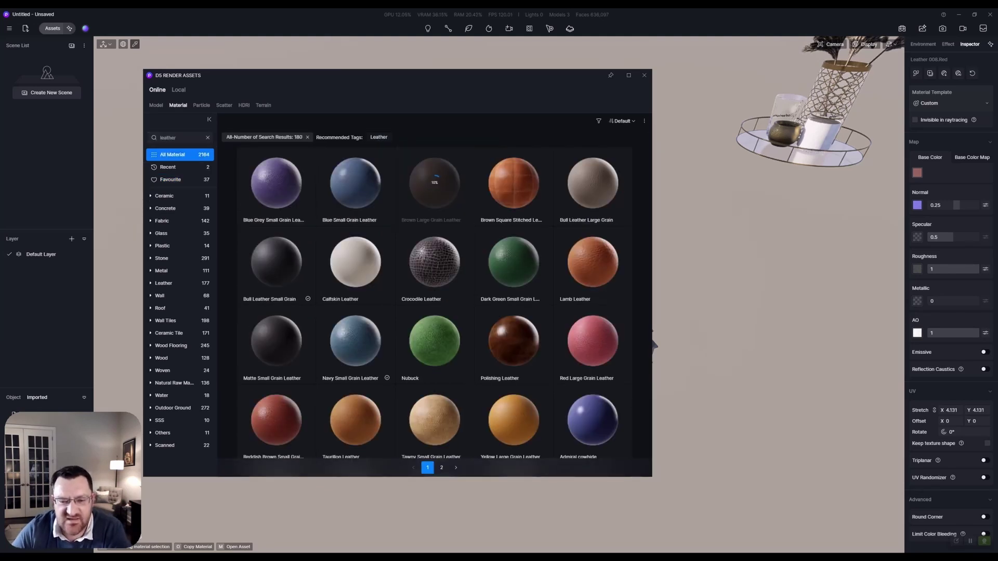
left_click_drag(397, 75, 143, 70)
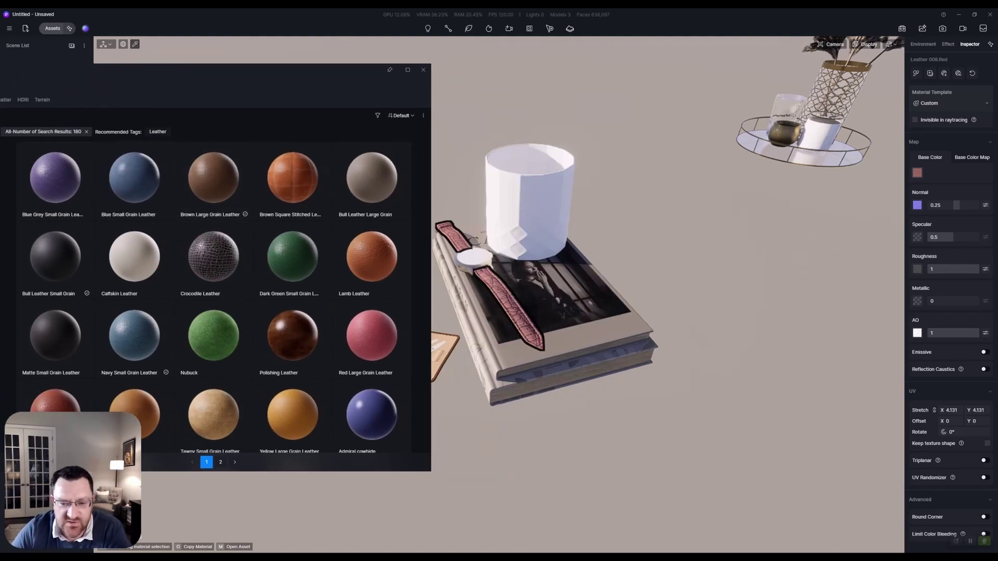
left_click_drag(213, 179, 510, 295)
scroll(506, 291, "up", 5)
left_click(423, 69)
scroll(459, 107, "down", 10)
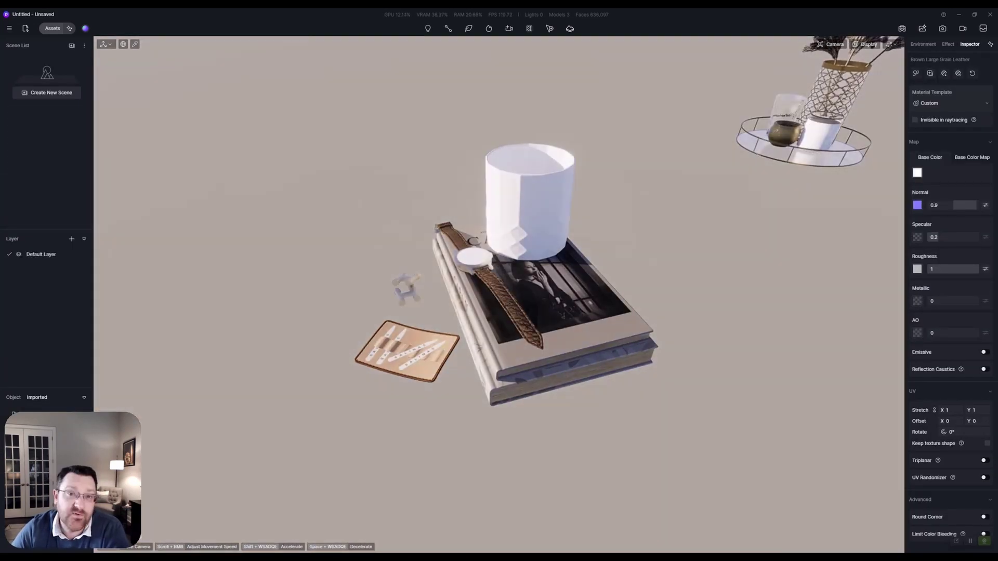
scroll(502, 297, "up", 5)
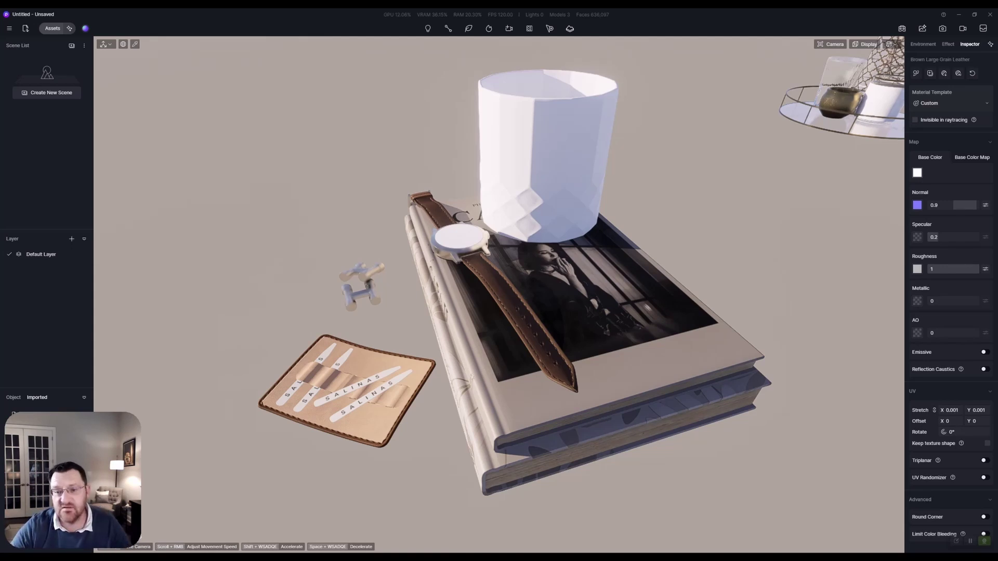
left_click(732, 280)
key("m")
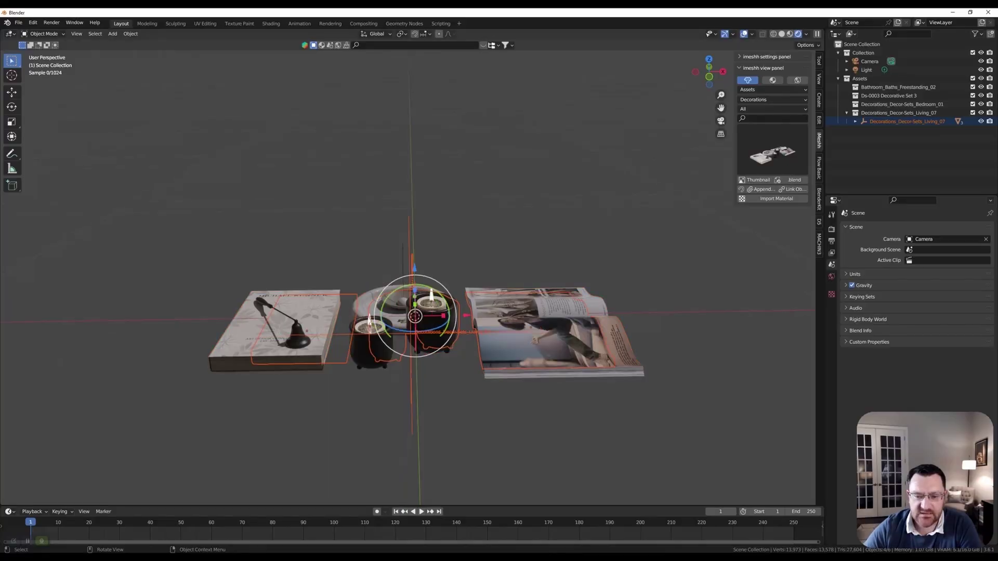
- Examine the Decorations_Decor-Sets_Living_07 set in Blender from a closer raised angle and deselect it
middle_click_drag(468, 311, 405, 318)
scroll(457, 312, "up", 4)
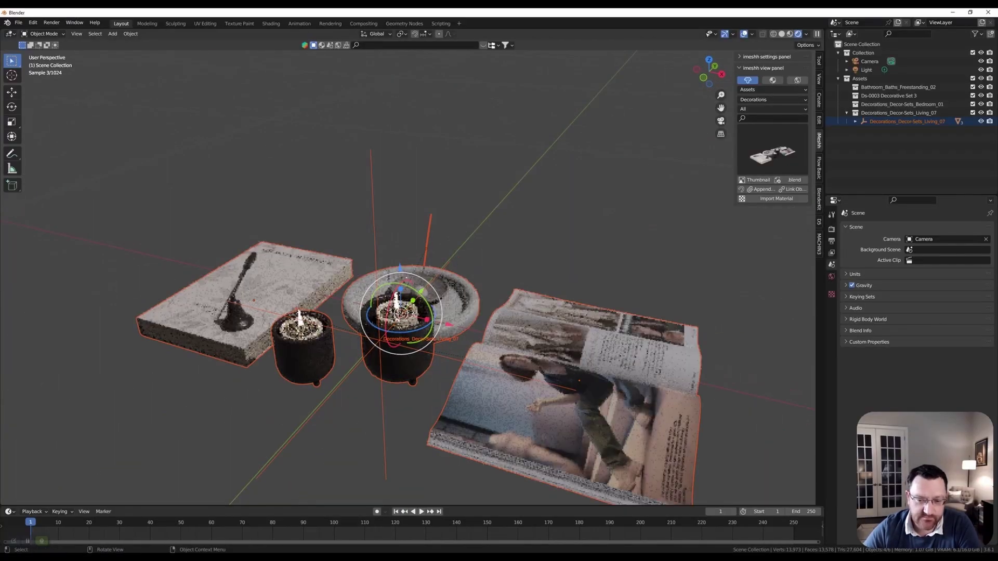
key("alt+a")
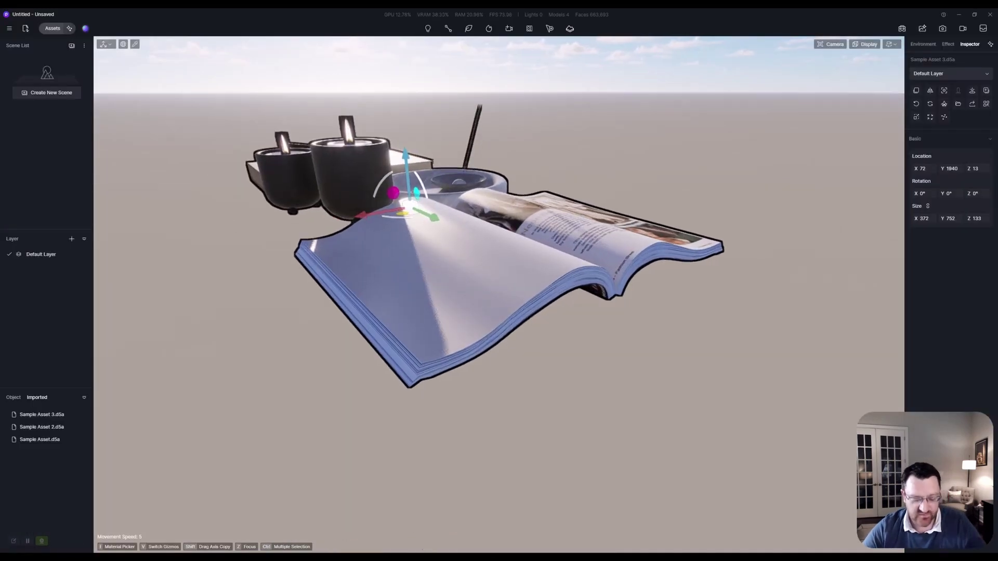
- Examine the imported Sample Asset 3 set in D5 Render from above, including its open magazine and candles
key("e")
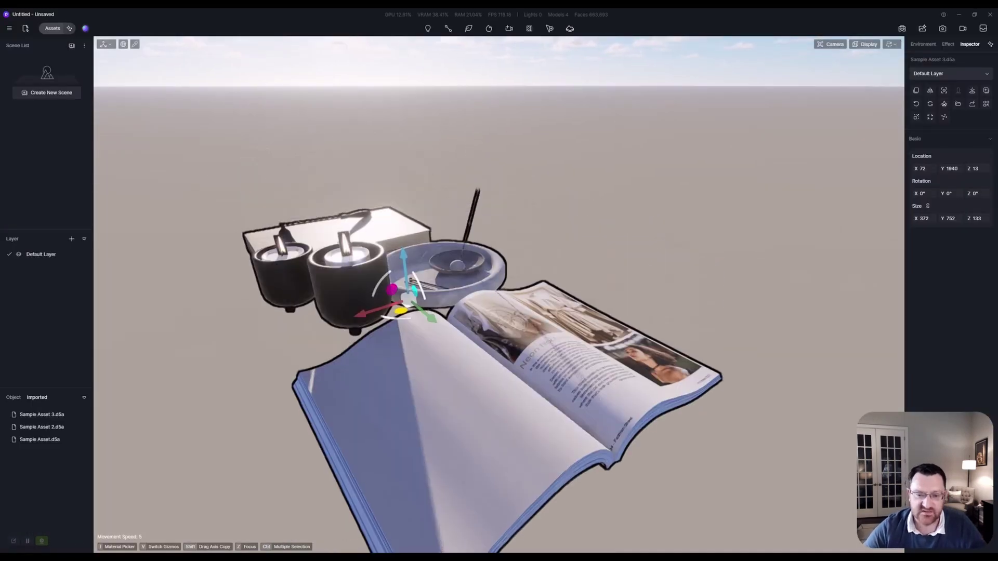
key("s")
key("w")
key("w")
key("s")
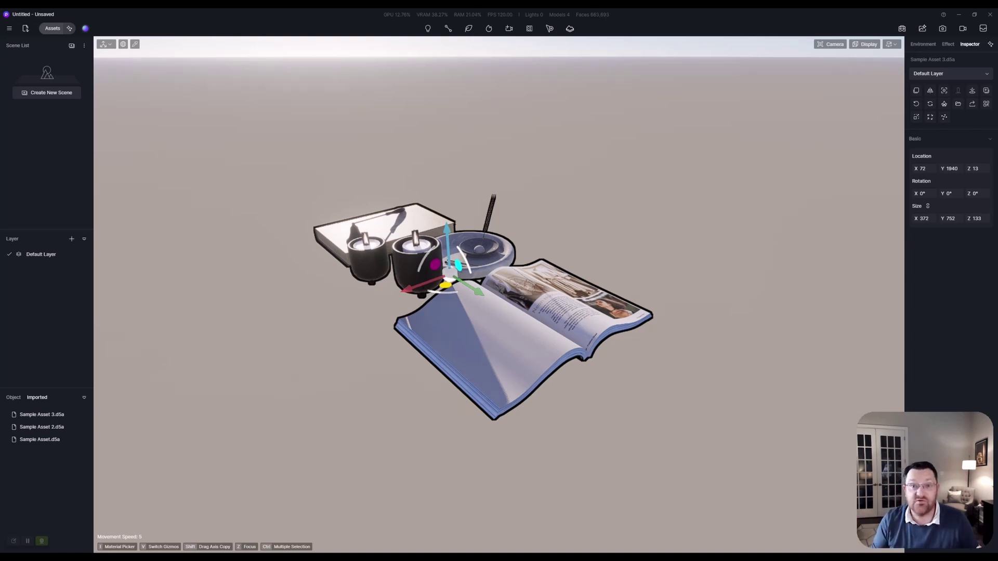
- Pick the magazine's blank page material and load the Magazine_Inside_1 image as its base color map
right_click_drag(480, 432, 463, 410)
key("i")
scroll(494, 415, "up", 3)
scroll(500, 391, "down", 6)
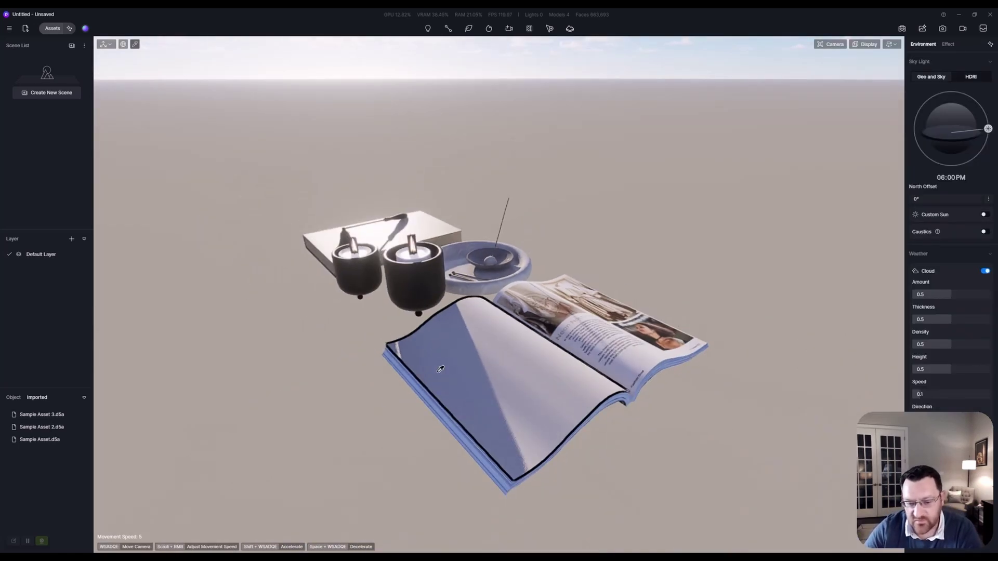
left_click(499, 351)
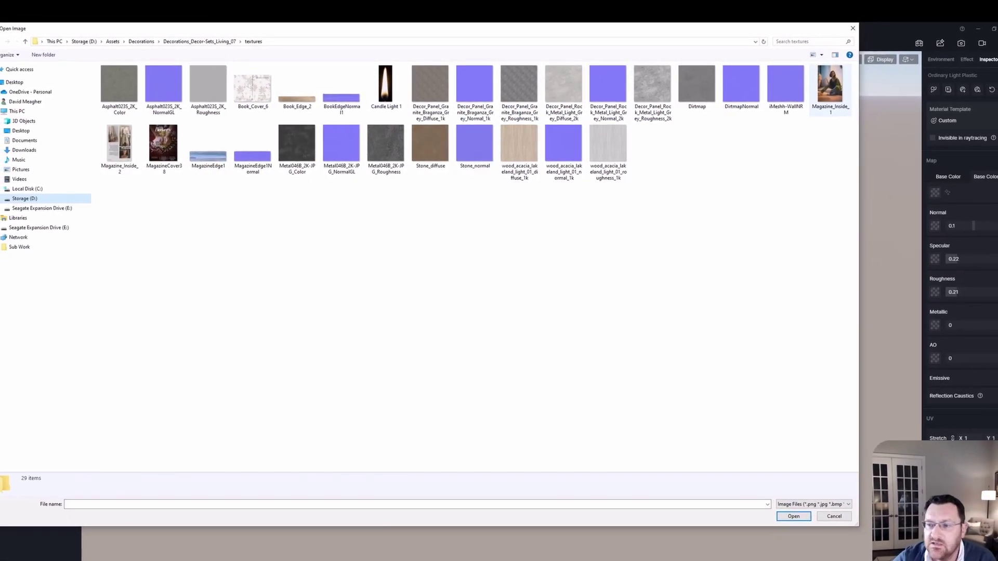
double_click(829, 86)
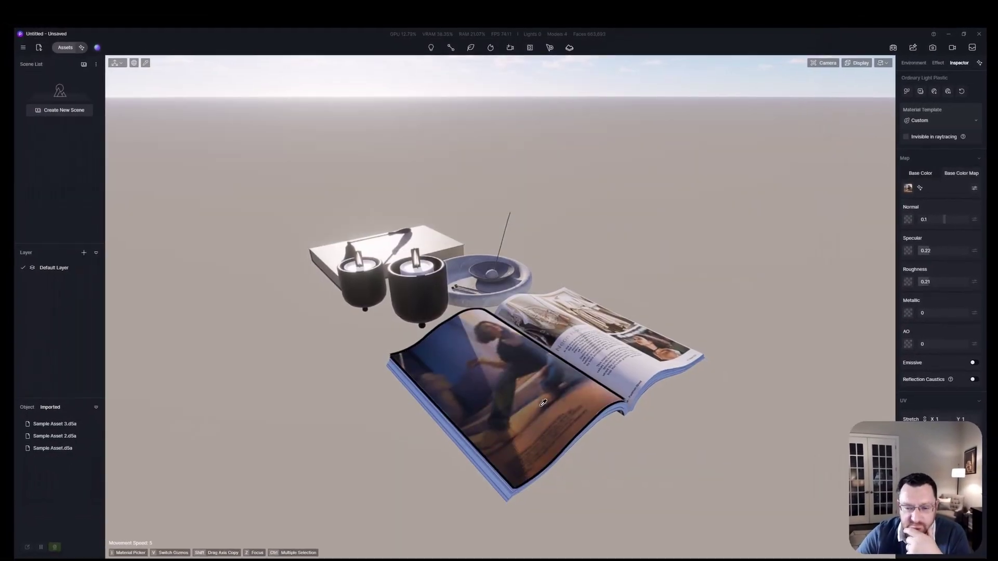
- Check the texture on the magazine page from a distance and up close
scroll(540, 404, "up", 3)
scroll(540, 403, "down", 3)
scroll(531, 414, "down", 2)
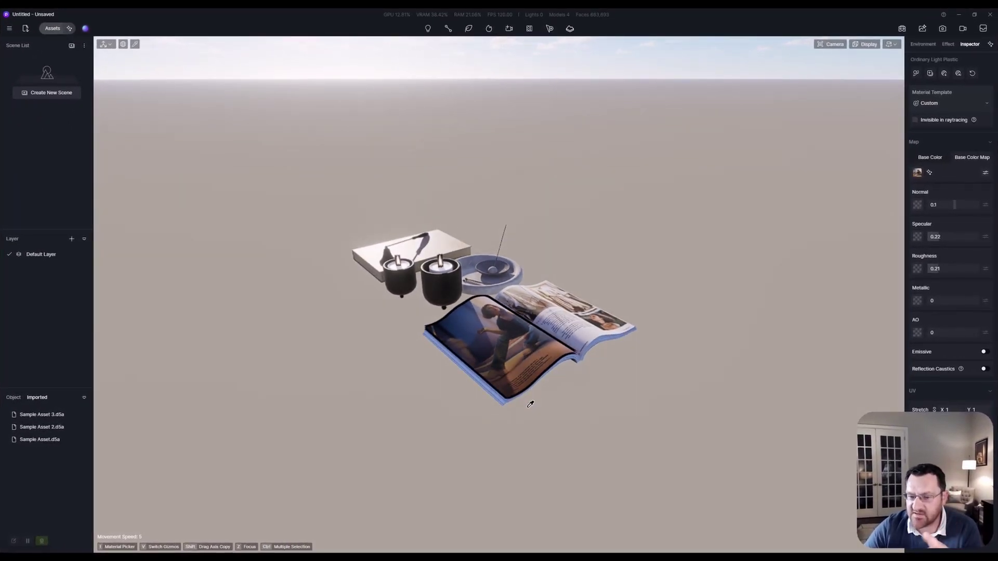
scroll(389, 259, "up", 2)
scroll(389, 260, "up", 5)
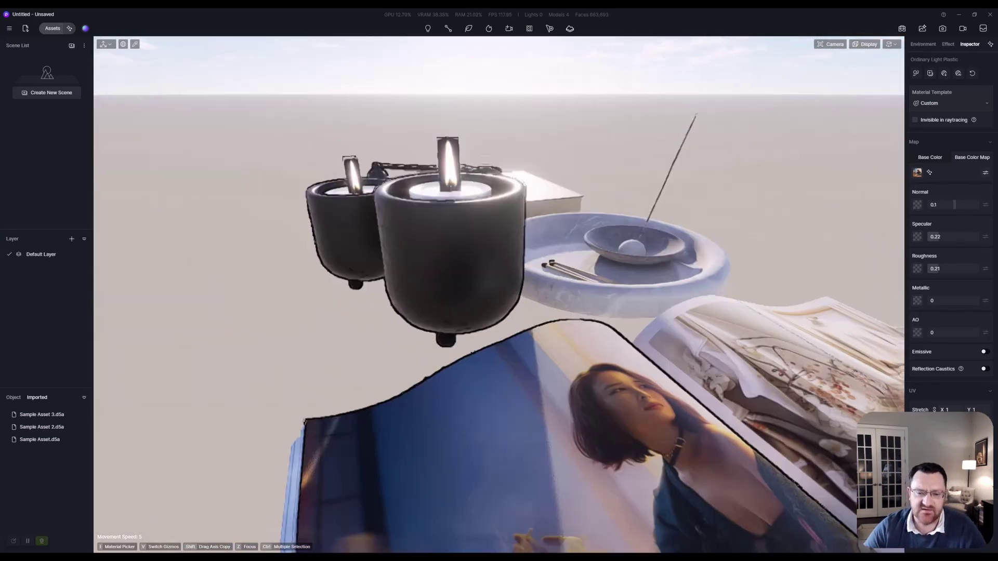
- Inspect the two candles up close and pick the front candle's flame material to view its emissive settings
middle_click_drag(473, 352, 507, 473)
scroll(494, 276, "up", 5)
scroll(564, 335, "down", 3)
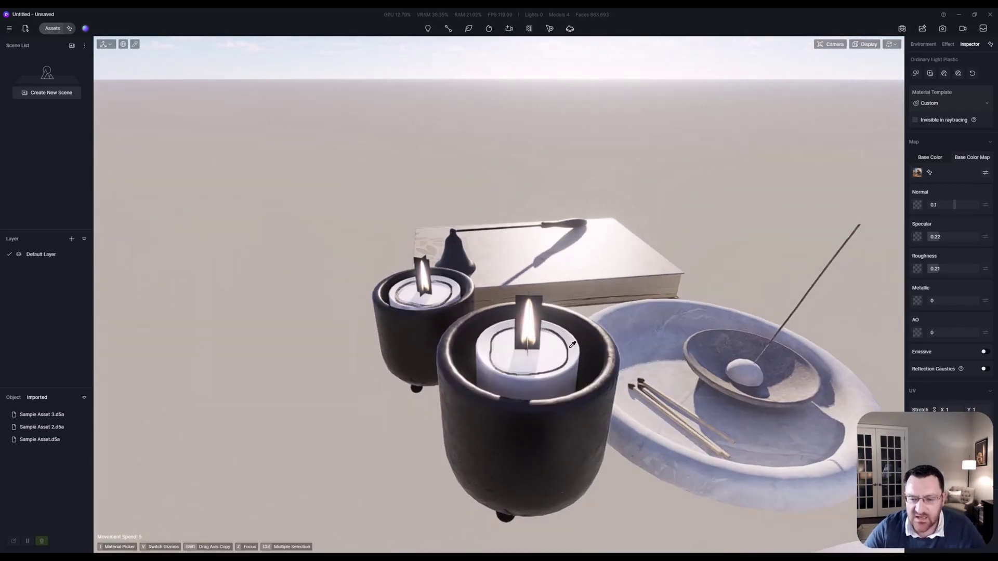
left_click(533, 303)
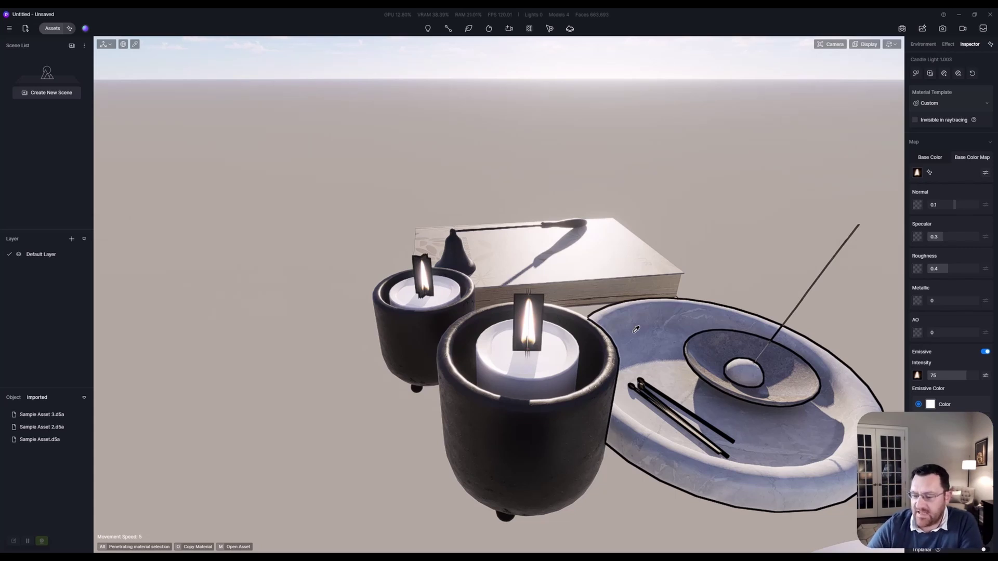
- View the whole decorative set with the magazine, candles, dish and book from several angles
scroll(681, 428, "down", 5)
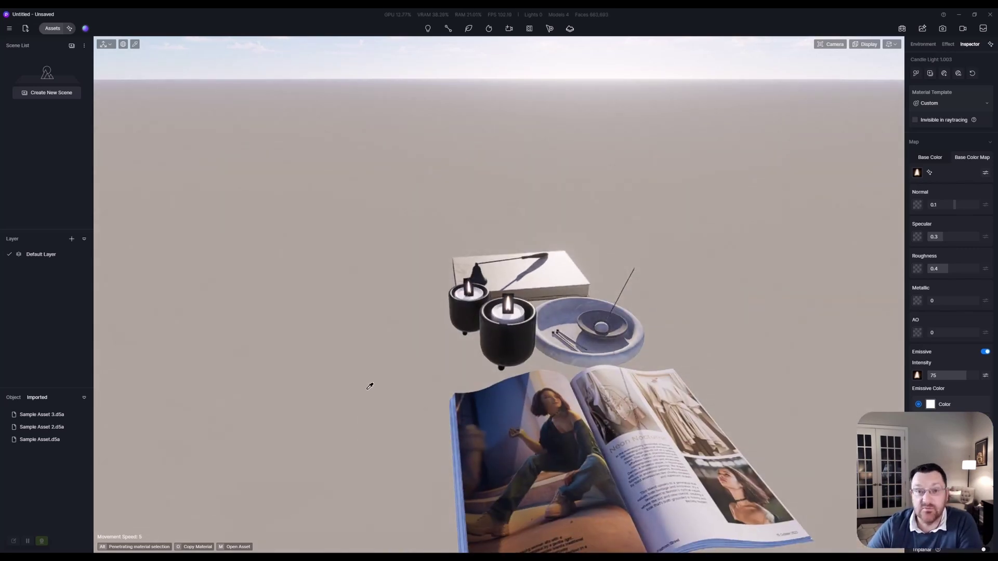
right_click_drag(369, 383, 373, 377)
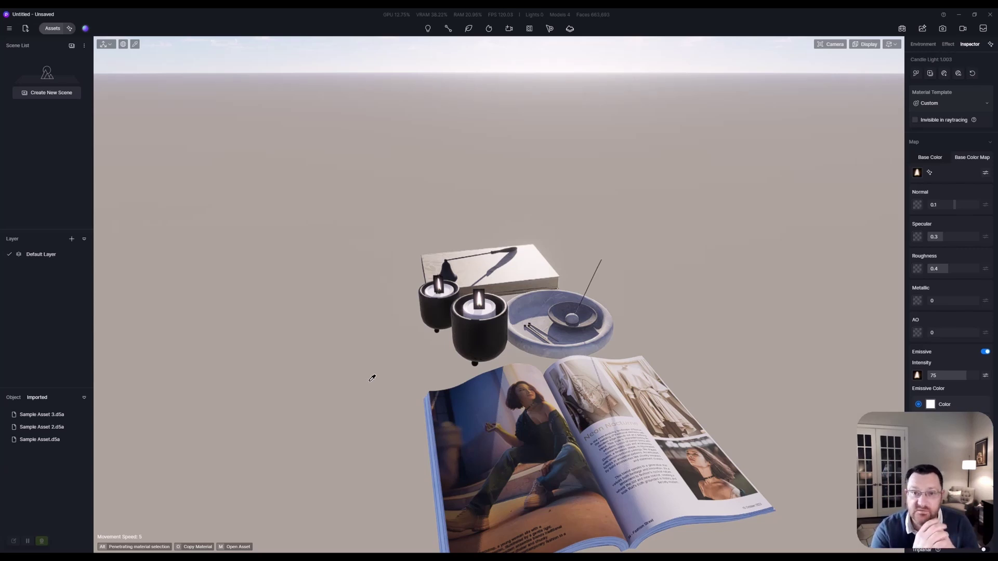
scroll(432, 432, "down", 2)
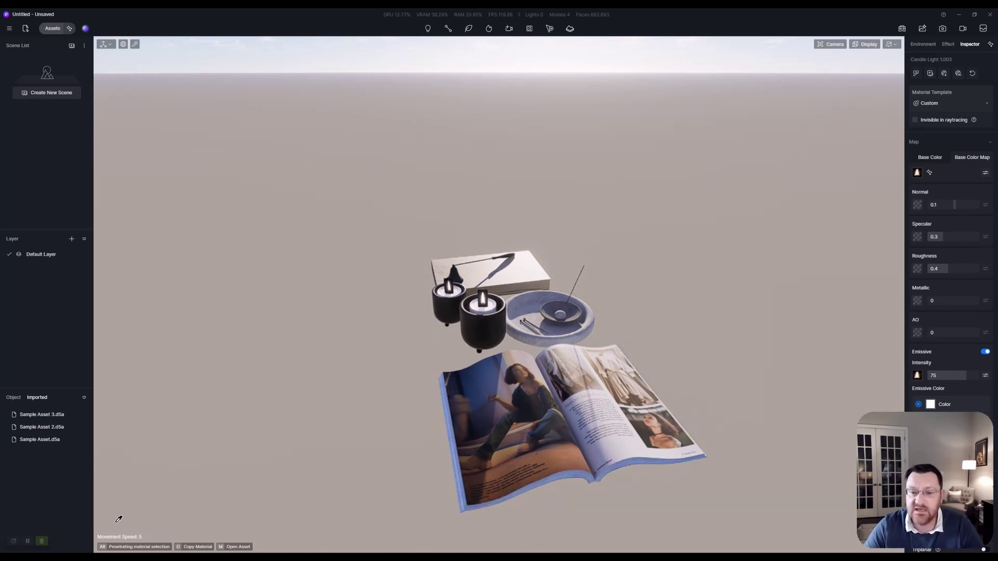
right_click_drag(457, 416, 473, 416)
right_click_drag(322, 448, 423, 398)
scroll(420, 401, "down", 3)
middle_click_drag(421, 401, 341, 391)
right_click_drag(341, 392, 394, 377)
middle_click_drag(408, 468, 376, 423)
scroll(566, 351, "up", 4)
scroll(566, 351, "down", 2)
right_click_drag(566, 352, 530, 344)
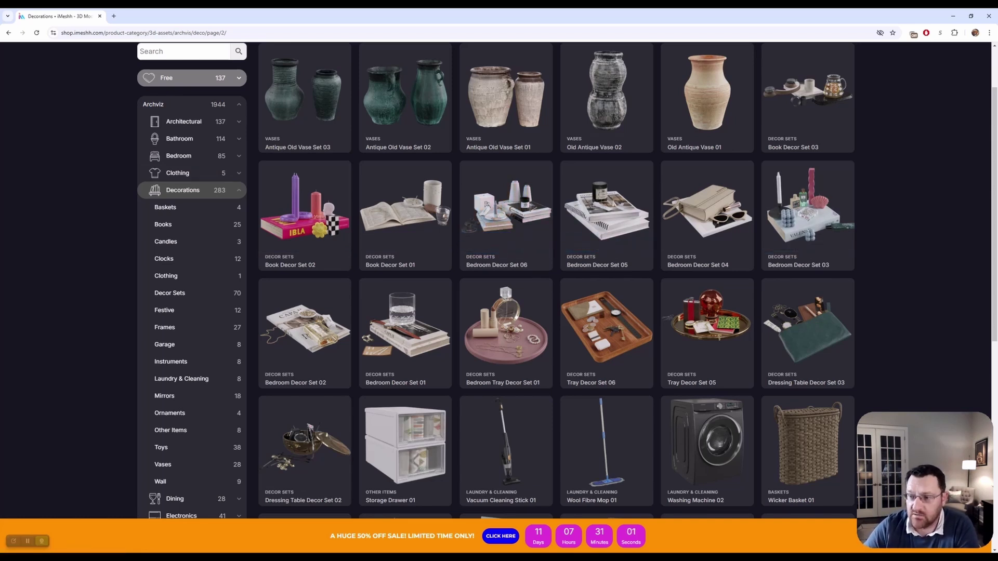
- Browse page 2 of the Archviz Decorations category on the iMeshh website in the browser
scroll(556, 280, "down", 3)
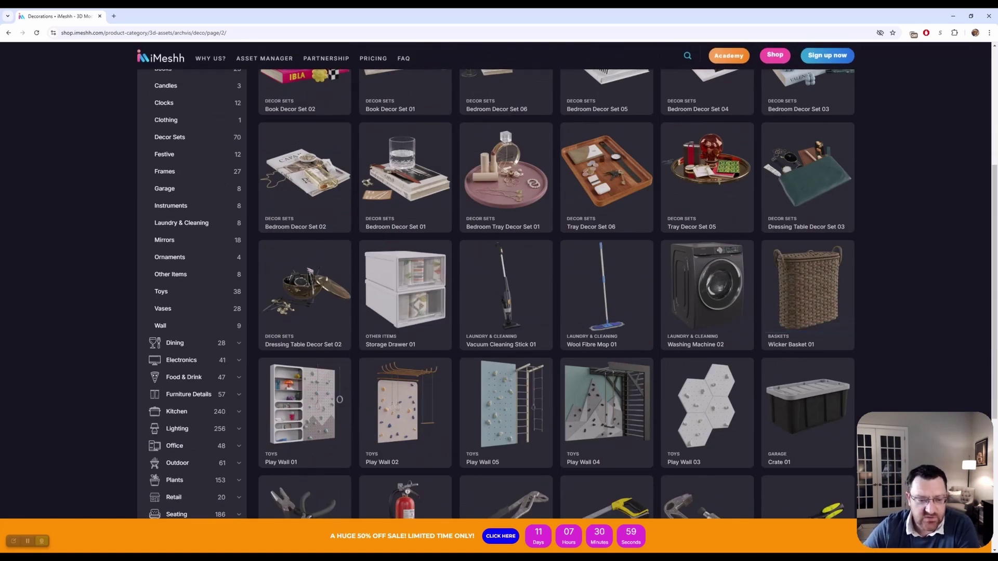
scroll(556, 291, "down", 5)
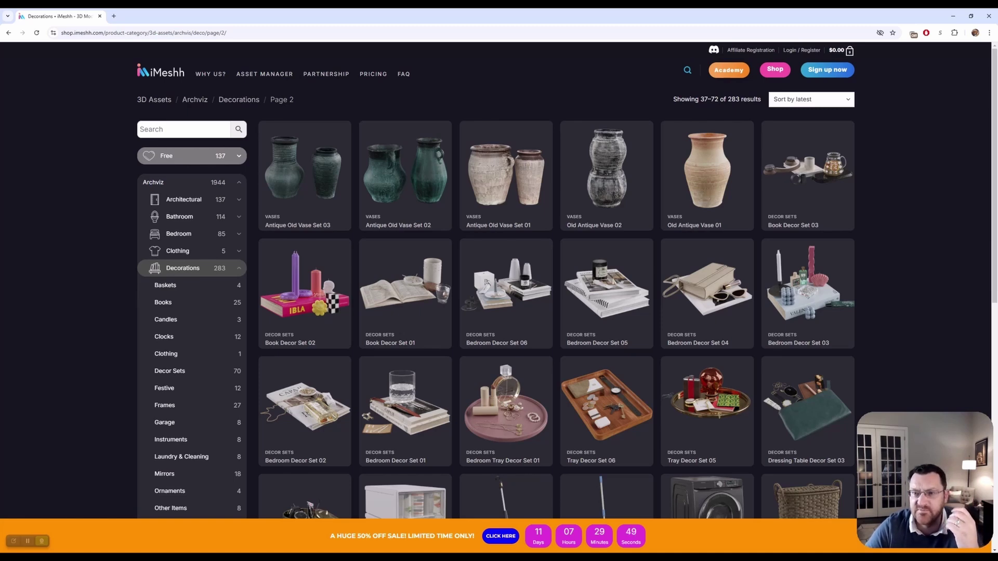
scroll(488, 283, "down", 10)
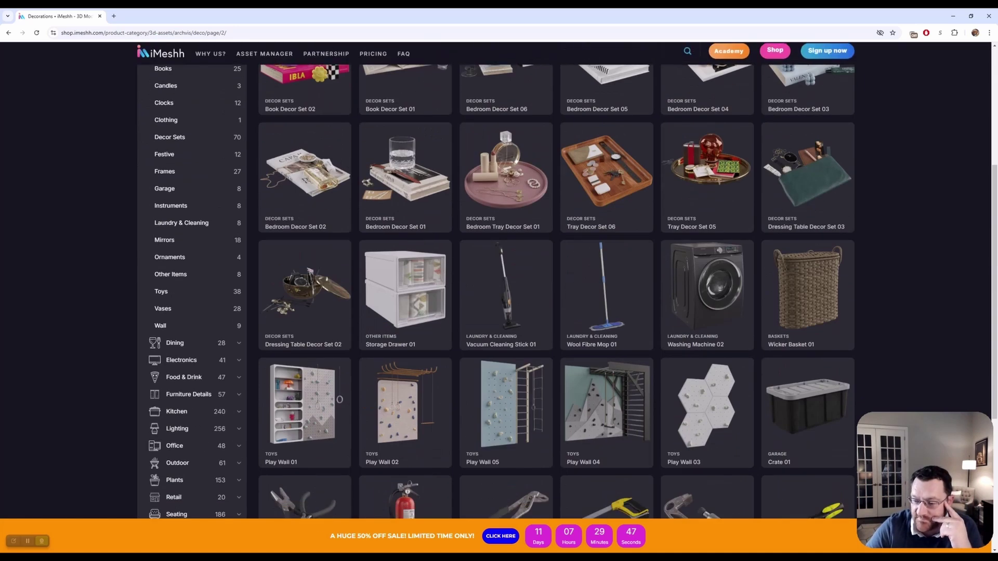